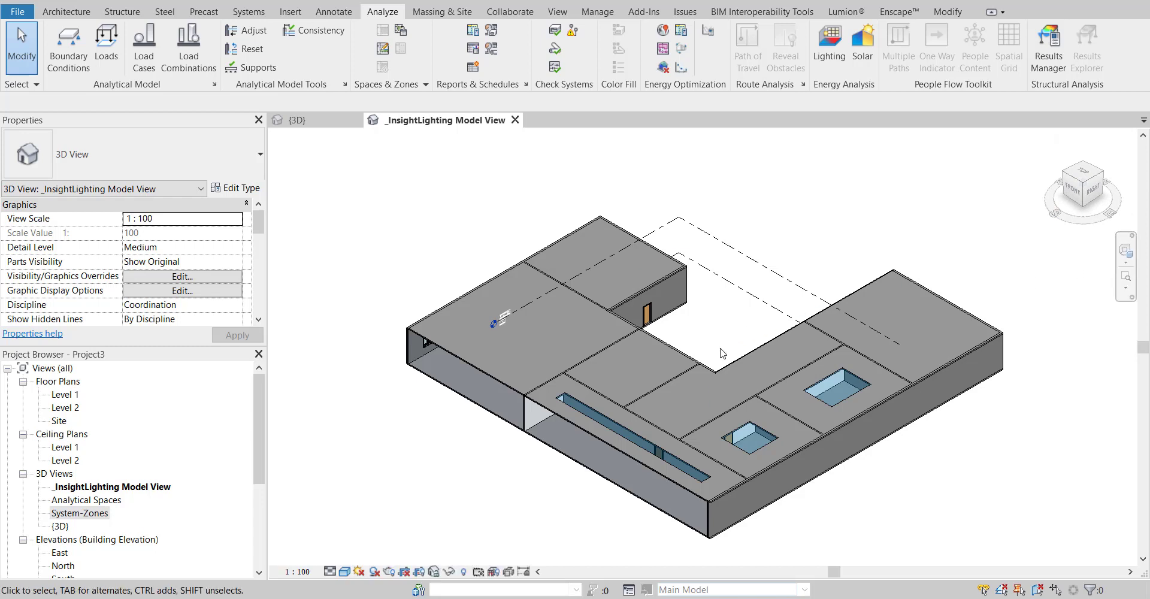
# Orbit and zoom the 3D building model to examine its open facade, roof openings and exterior walls
pyautogui.click(1125, 250)
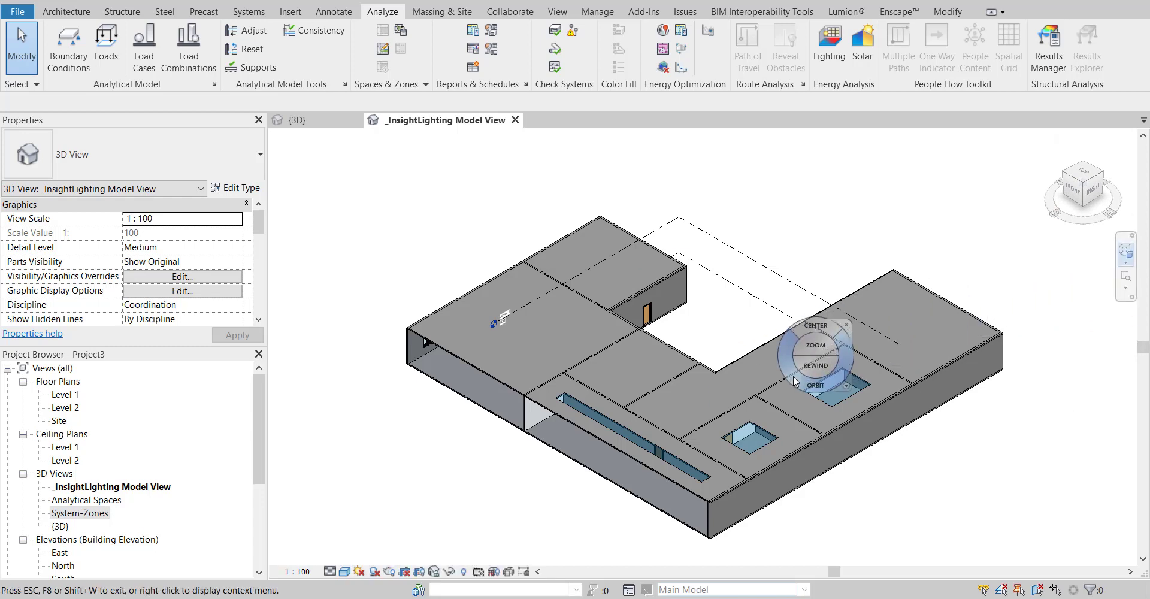
pyautogui.moveTo(845, 372)
pyautogui.mouseDown()
pyautogui.moveTo(657, 378)
pyautogui.moveTo(888, 421)
pyautogui.moveTo(872, 340)
pyautogui.moveTo(865, 360)
pyautogui.moveTo(832, 375)
pyautogui.mouseUp()
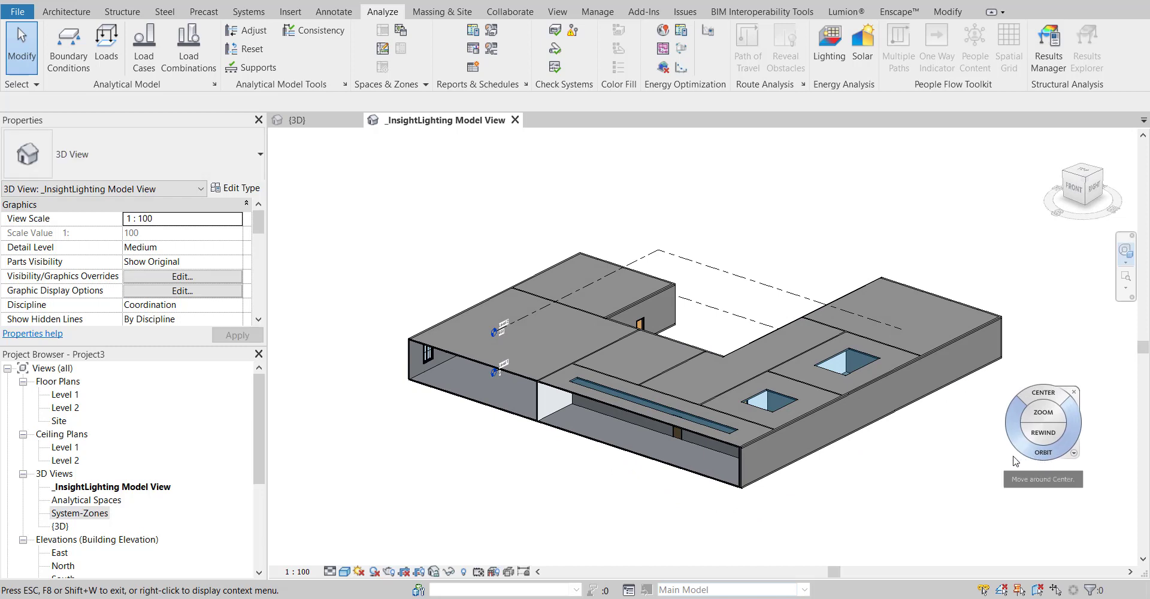
pyautogui.moveTo(1006, 460); pyautogui.dragTo(765, 486)
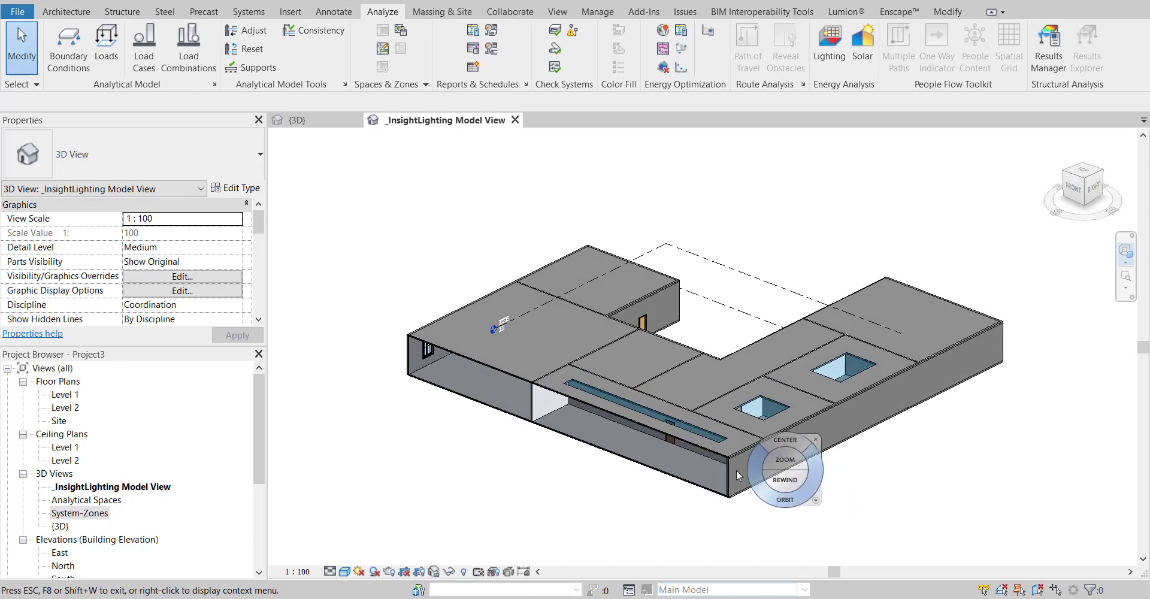
pyautogui.scroll(2, 757, 474)
pyautogui.moveTo(616, 300); pyautogui.dragTo(593, 263)
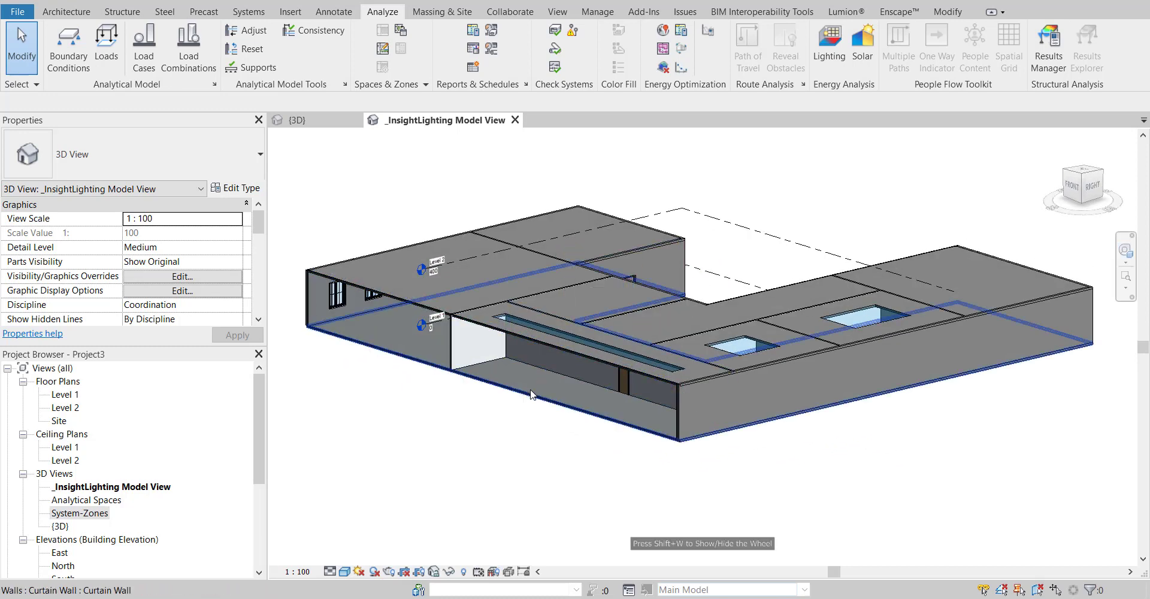
# Switch to PowerPoint and read the illuminance definition with its footcandle and lux units, and view the daylight rendering on slide 2
pyautogui.click(841, 488)
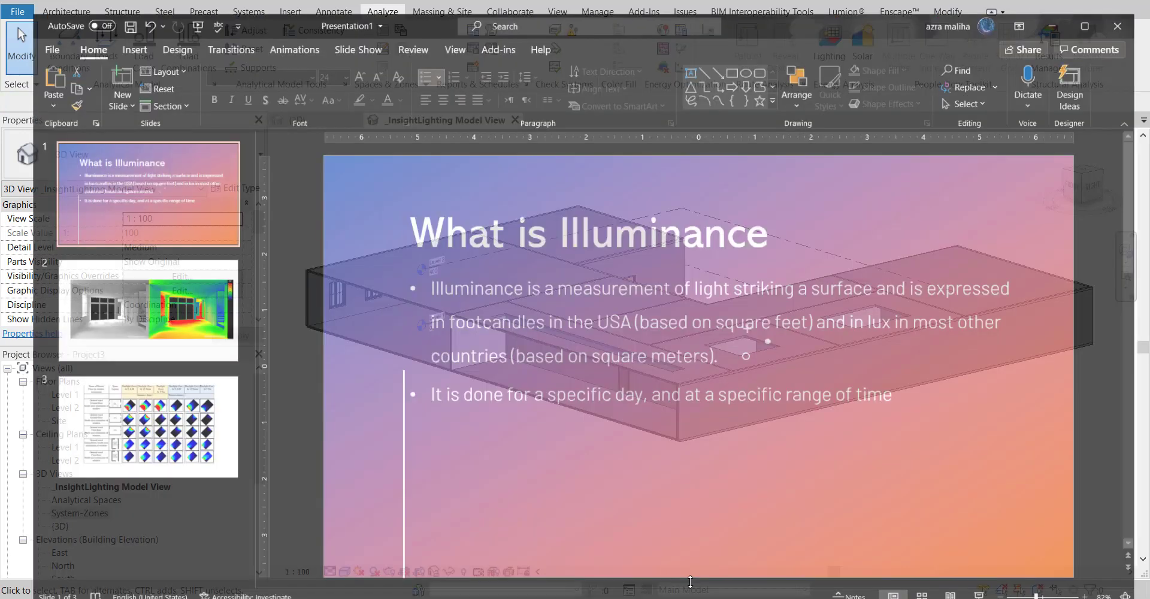
pyautogui.click(665, 554)
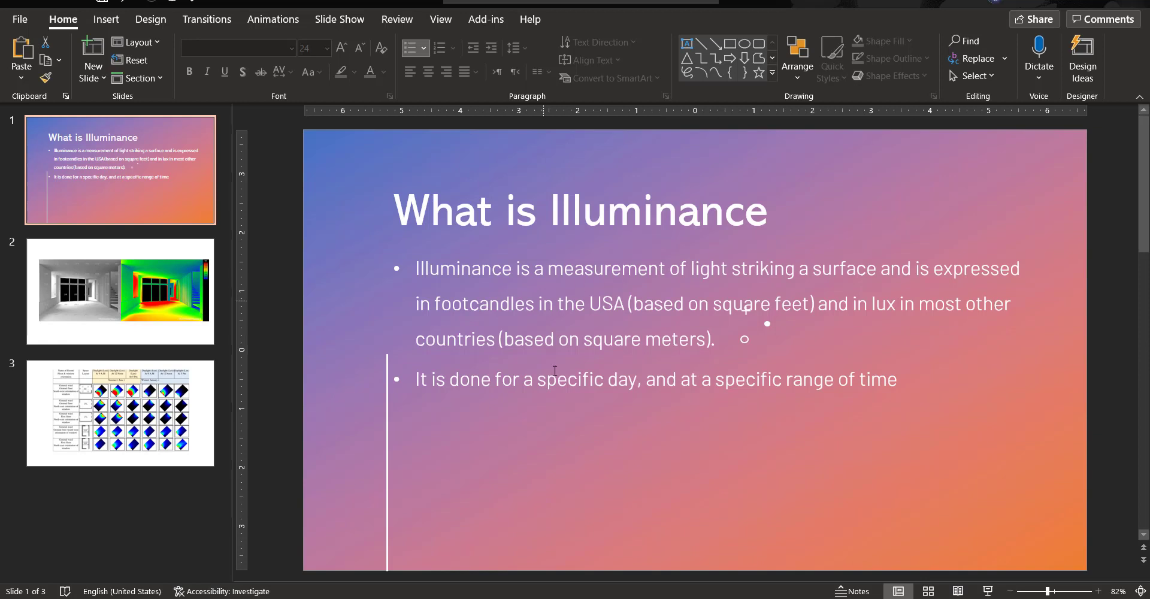
pyautogui.click(633, 592)
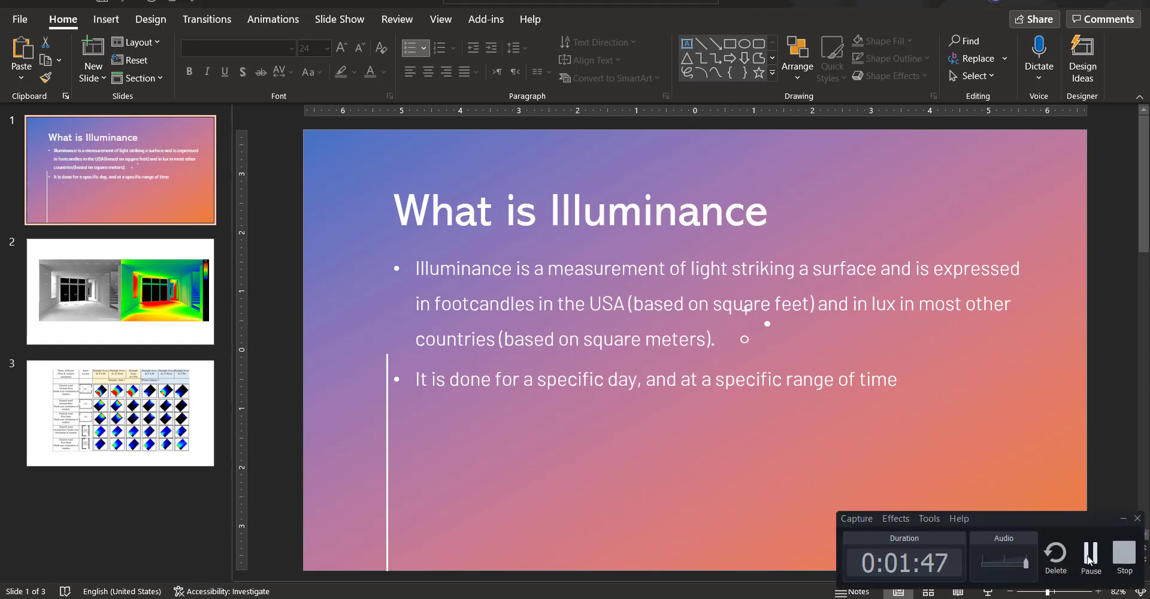
pyautogui.click(1089, 559)
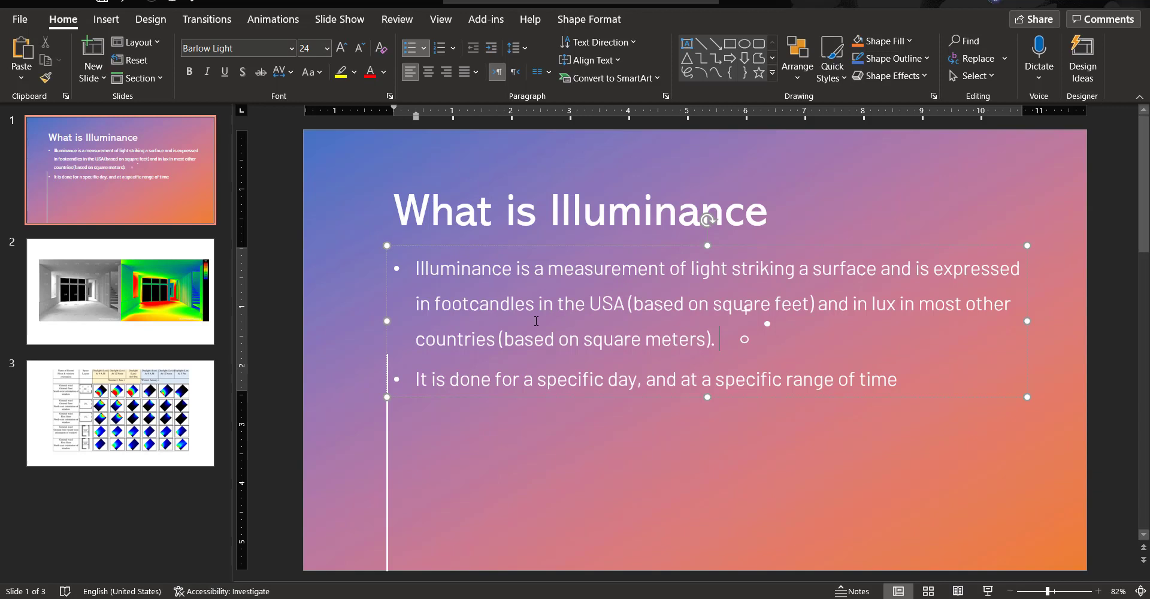
pyautogui.moveTo(433, 303); pyautogui.dragTo(632, 307)
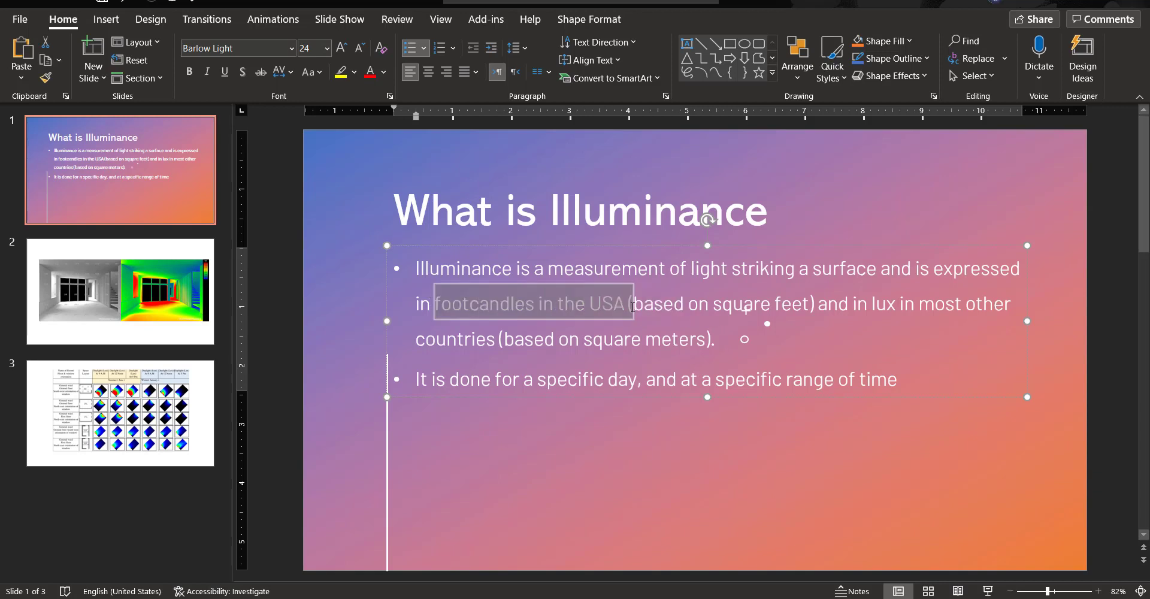
pyautogui.click(645, 337)
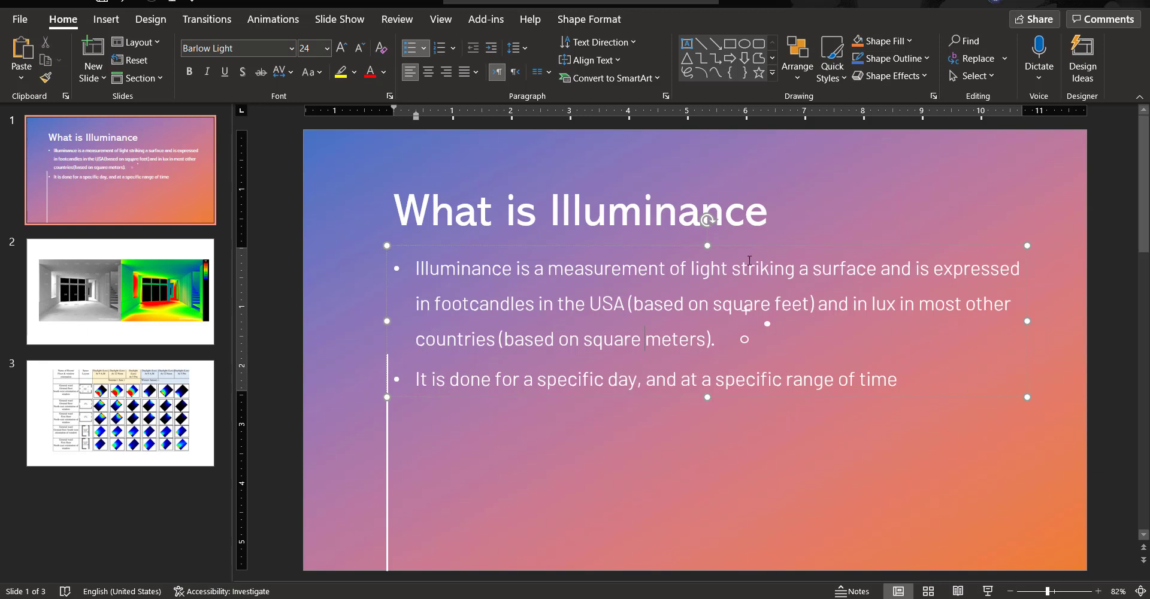
pyautogui.moveTo(713, 304); pyautogui.dragTo(809, 310)
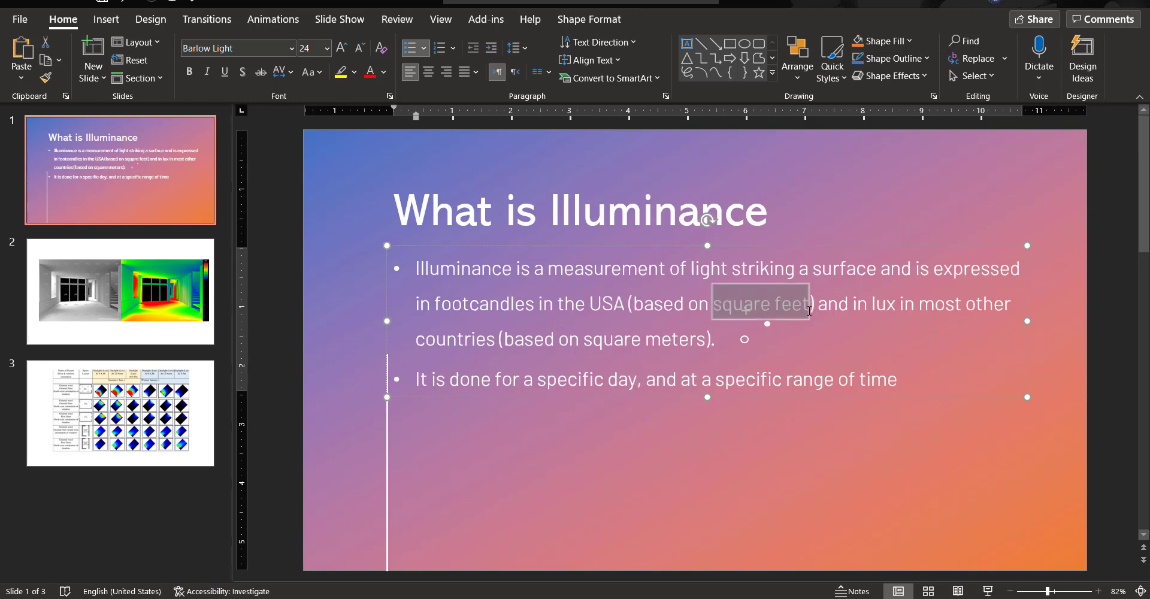
pyautogui.click(854, 349)
pyautogui.doubleClick(875, 303)
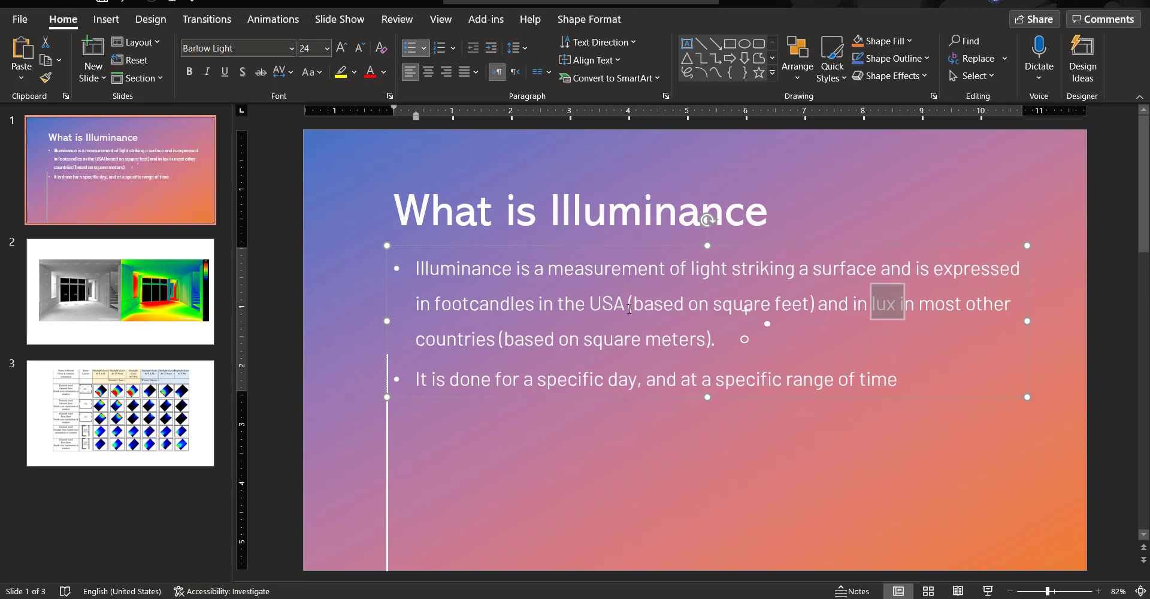
pyautogui.click(479, 304)
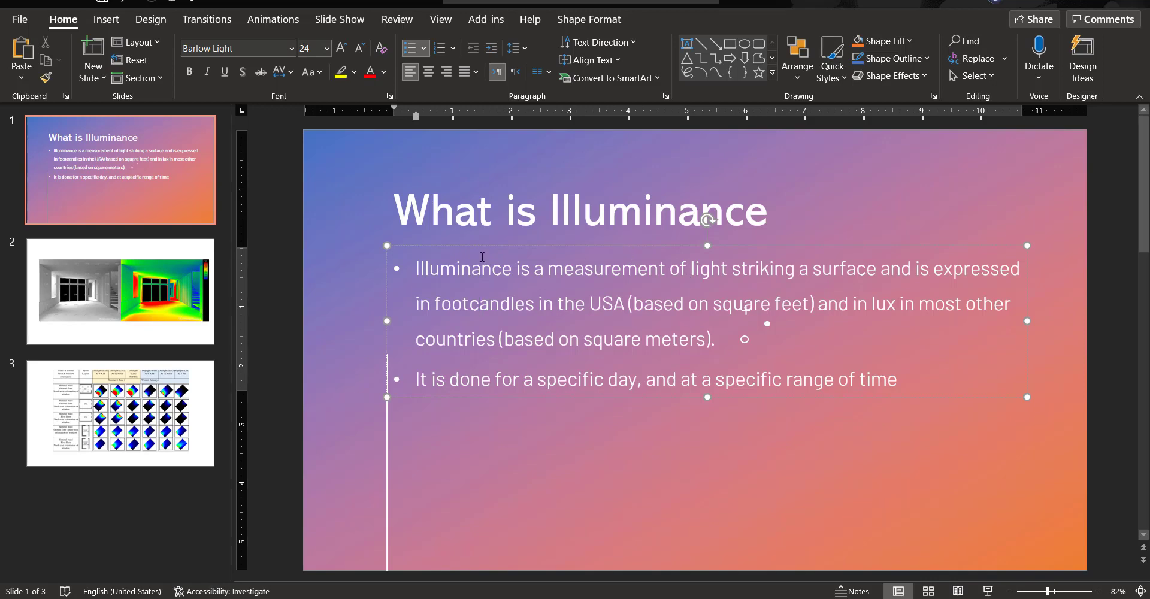
pyautogui.click(199, 322)
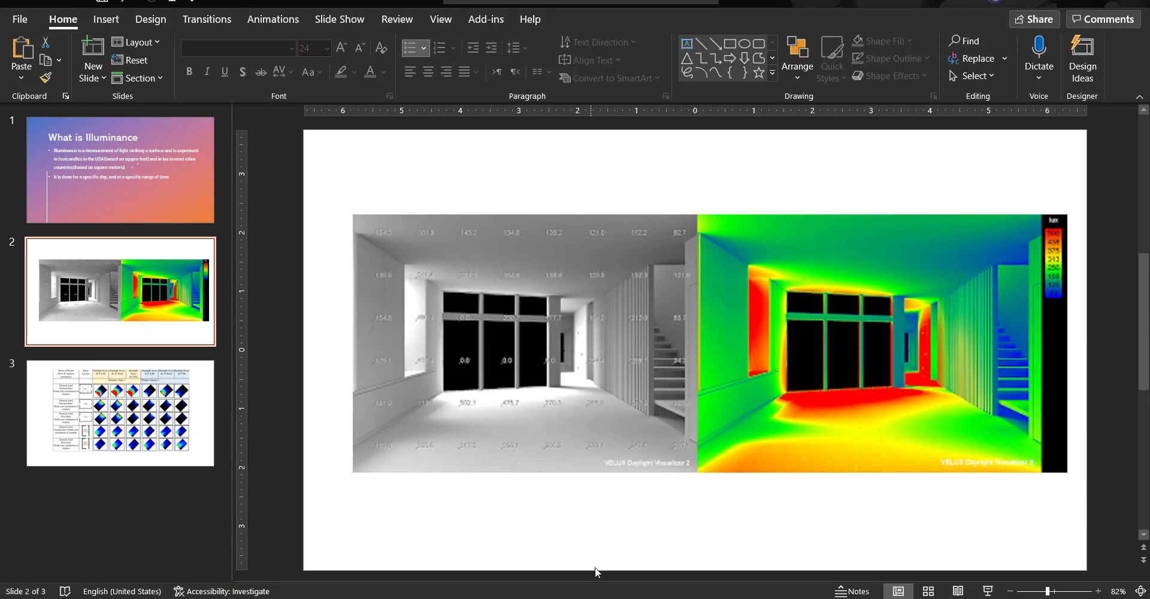
# Switch to Revit, open a new cloud lighting analysis with the closest weather station, and check the available threshold units
pyautogui.click(599, 590)
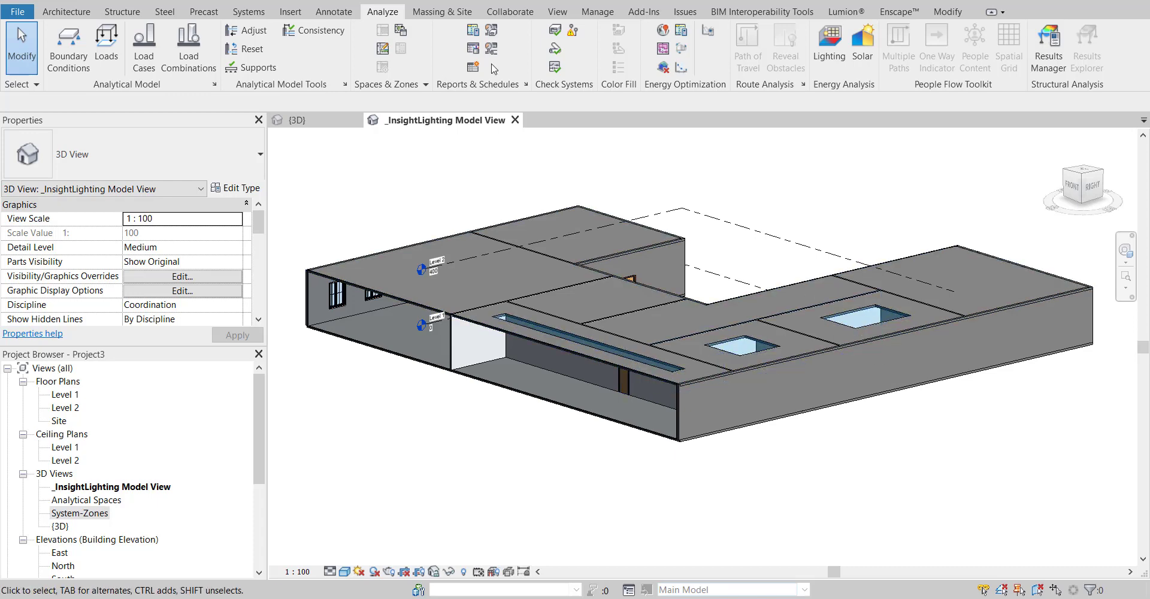
pyautogui.click(829, 48)
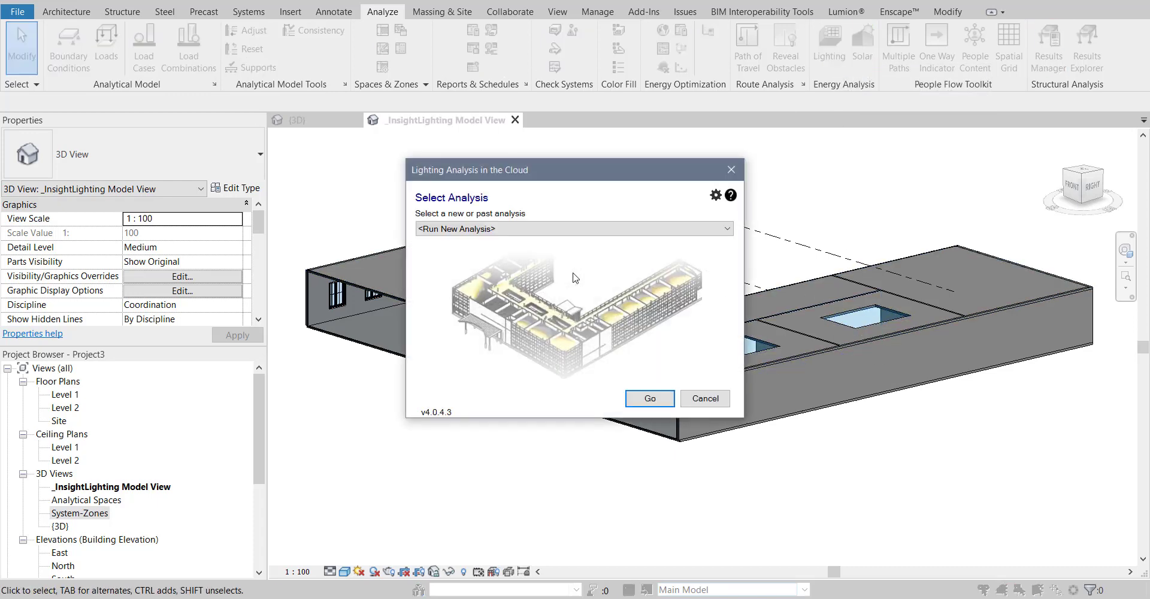
pyautogui.click(649, 398)
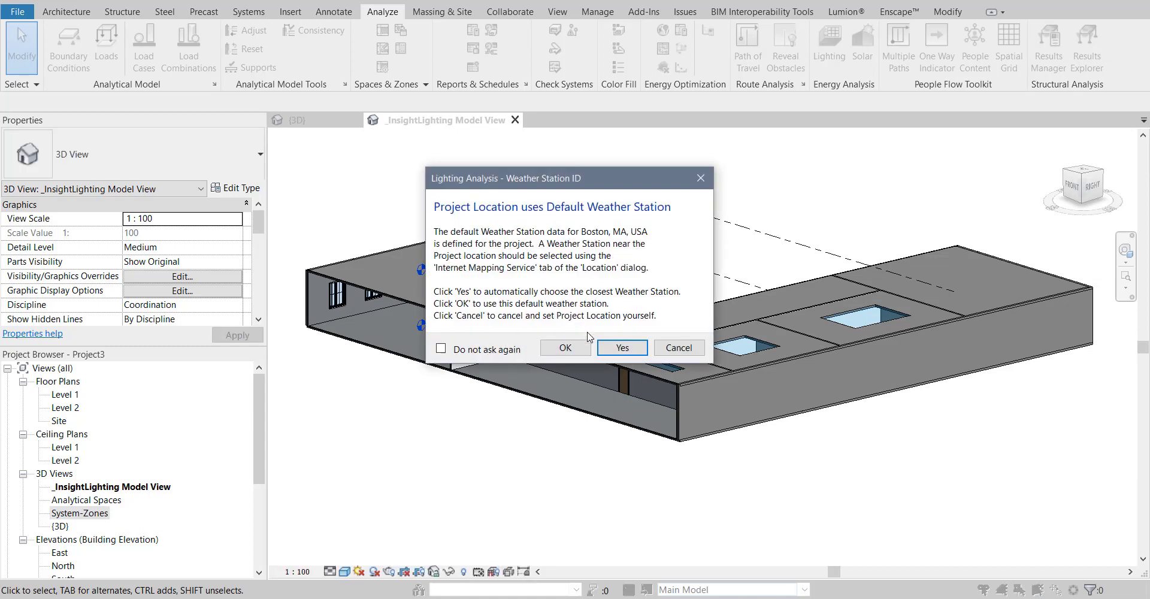
pyautogui.click(606, 349)
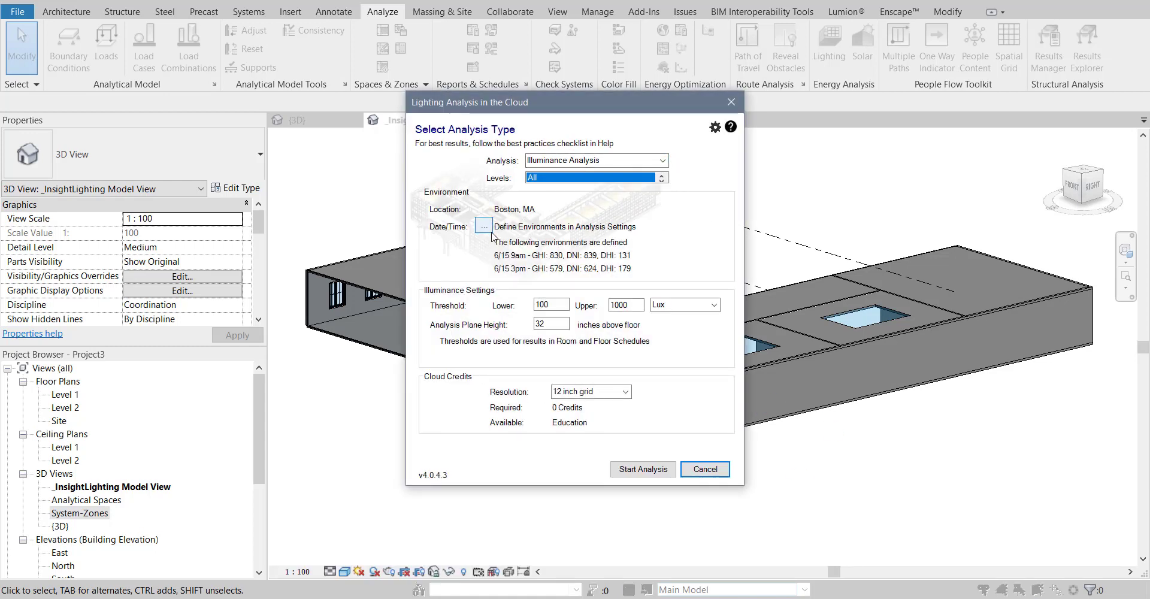
pyautogui.click(712, 305)
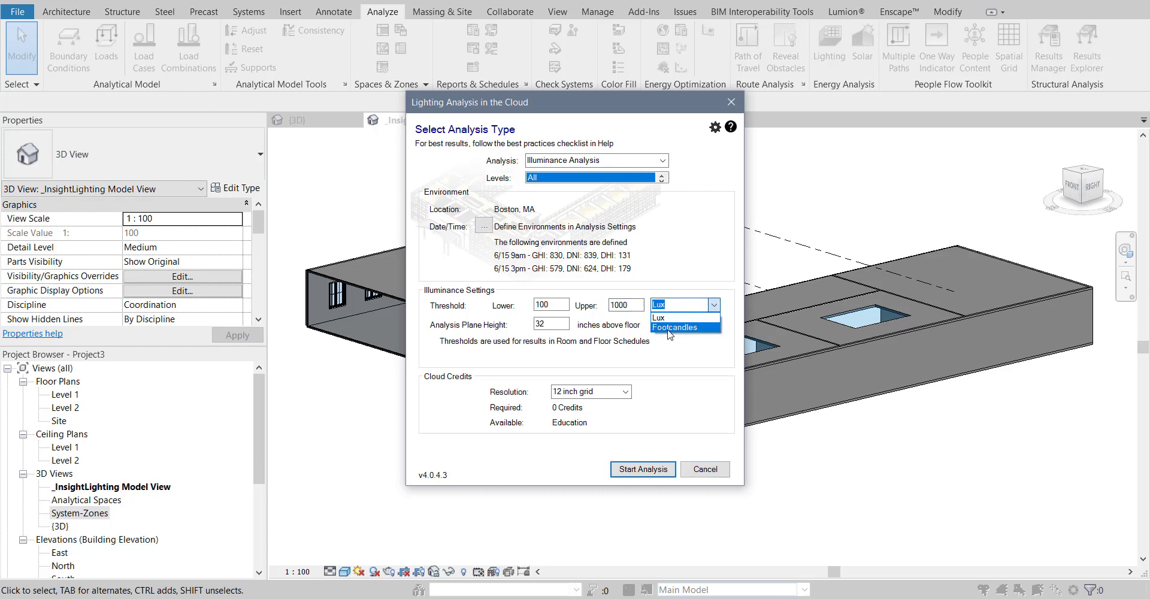
pyautogui.click(466, 306)
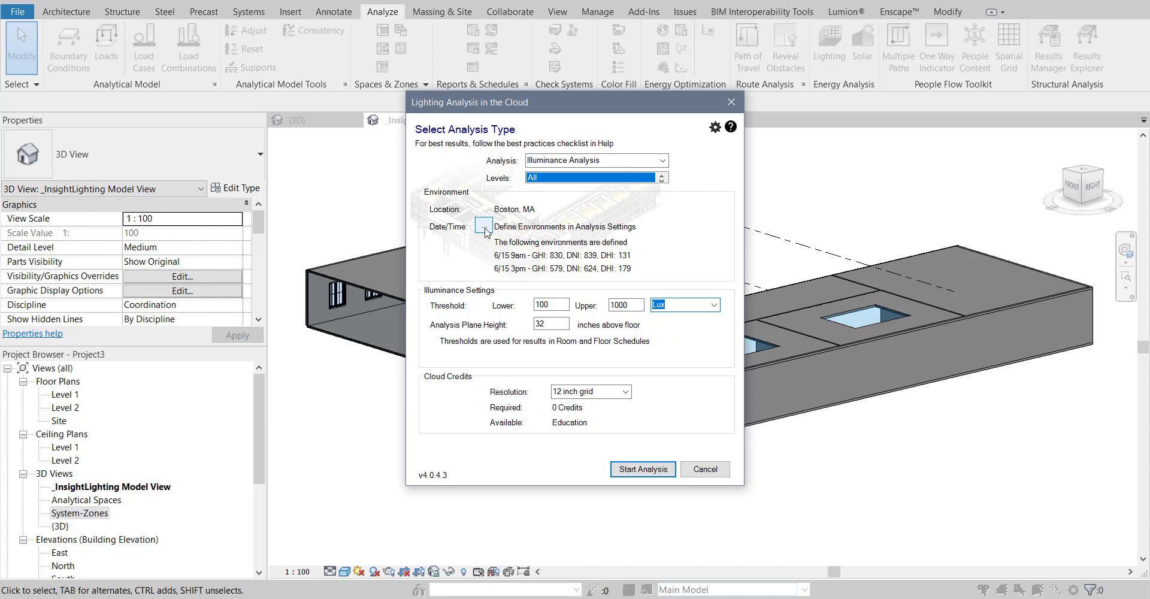
# Try changing the first analysis date to June 18 in the environment settings, and cancel the change
pyautogui.click(484, 228)
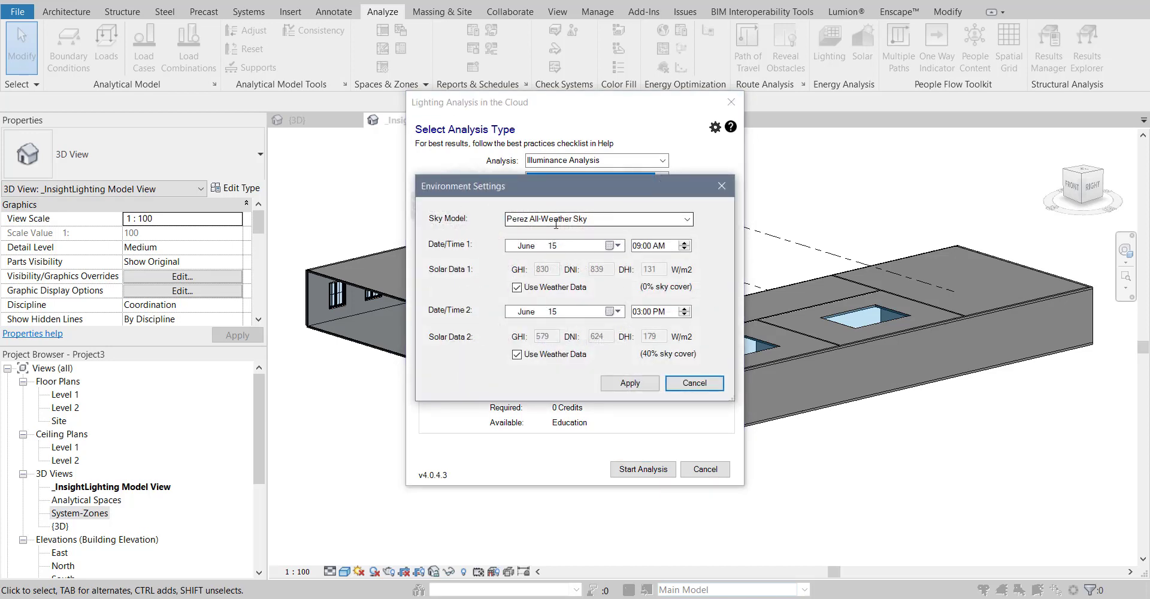
pyautogui.click(609, 246)
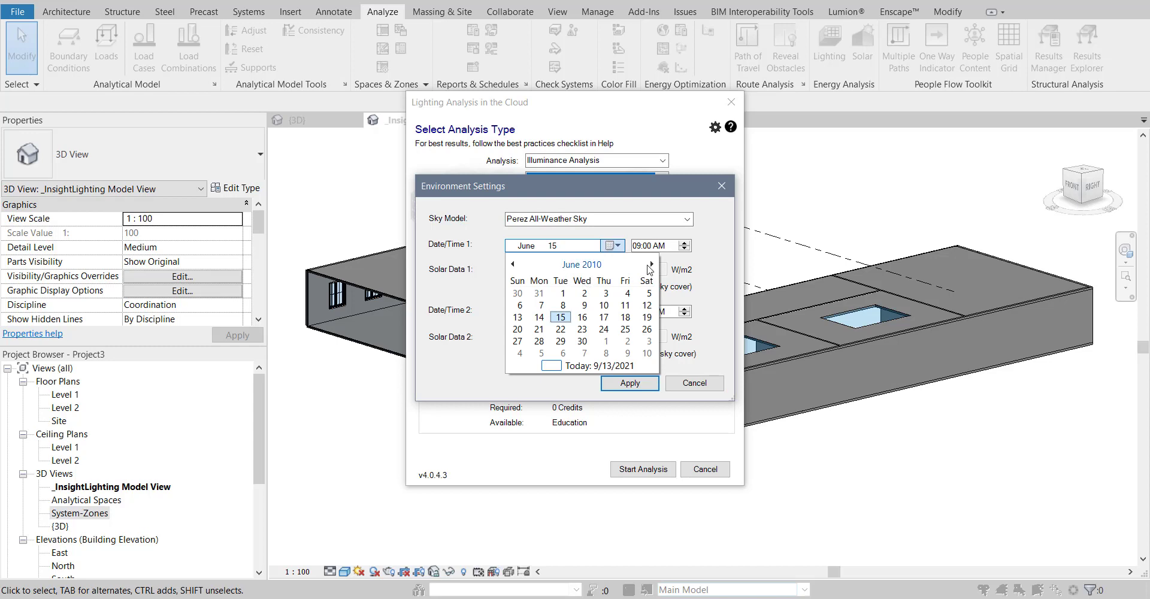
pyautogui.click(625, 317)
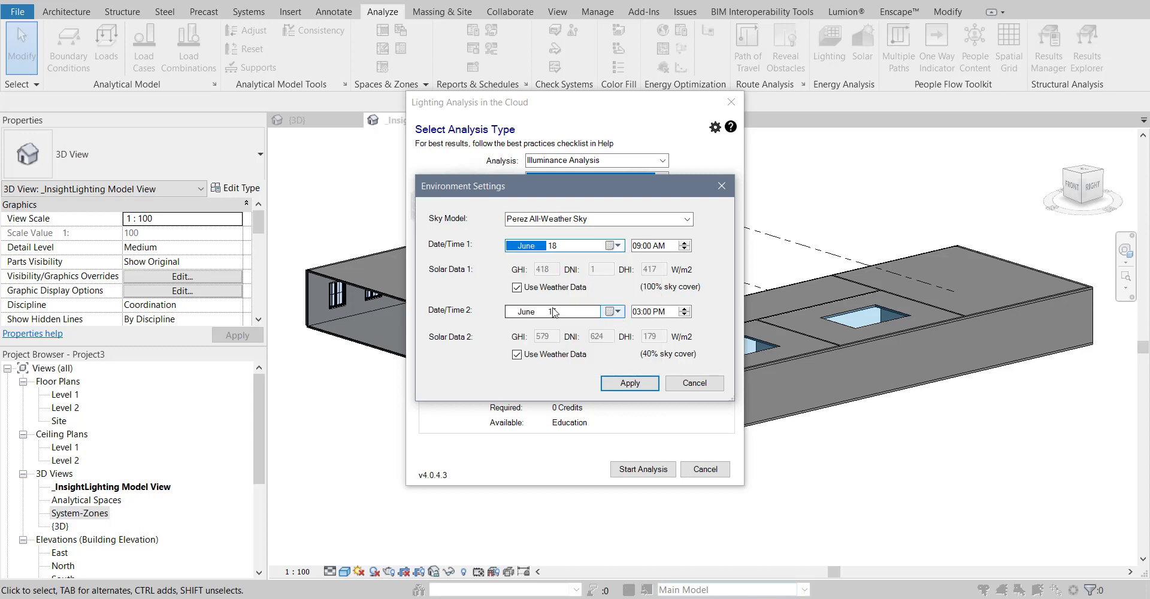
pyautogui.click(646, 247)
pyautogui.click(570, 314)
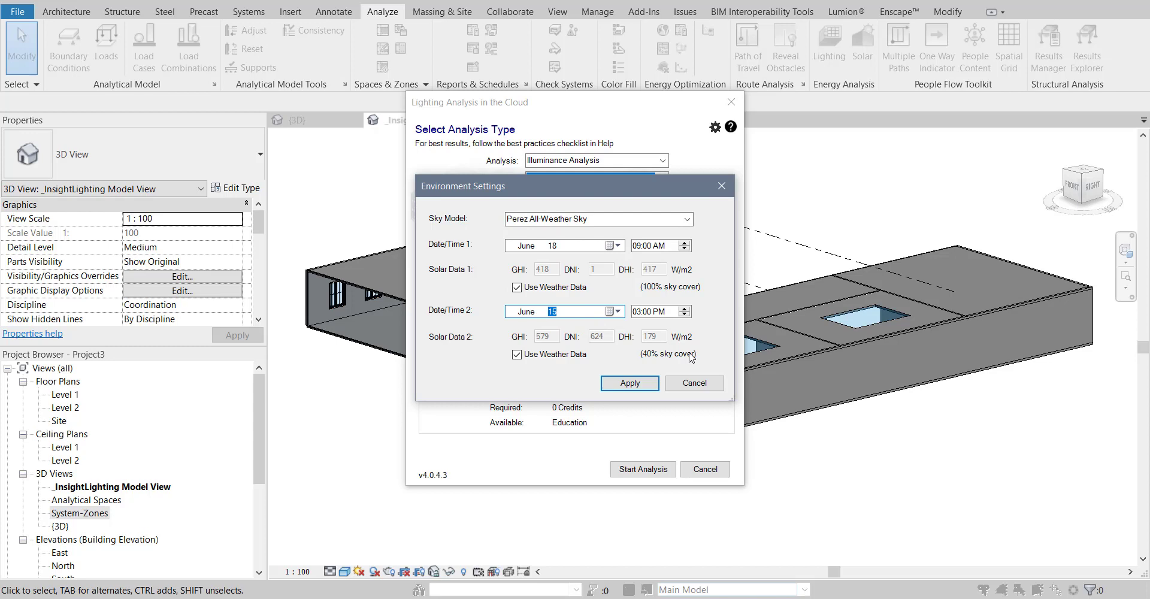
pyautogui.click(694, 384)
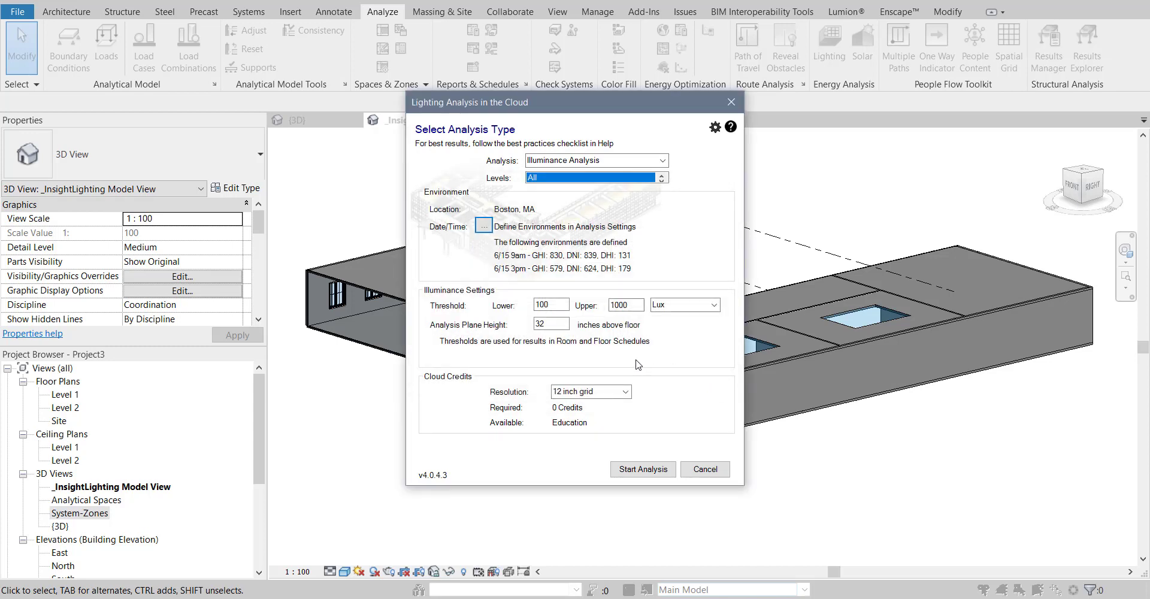
# Review the sky model and date/time settings again, and close the lighting analysis without running it
pyautogui.click(483, 225)
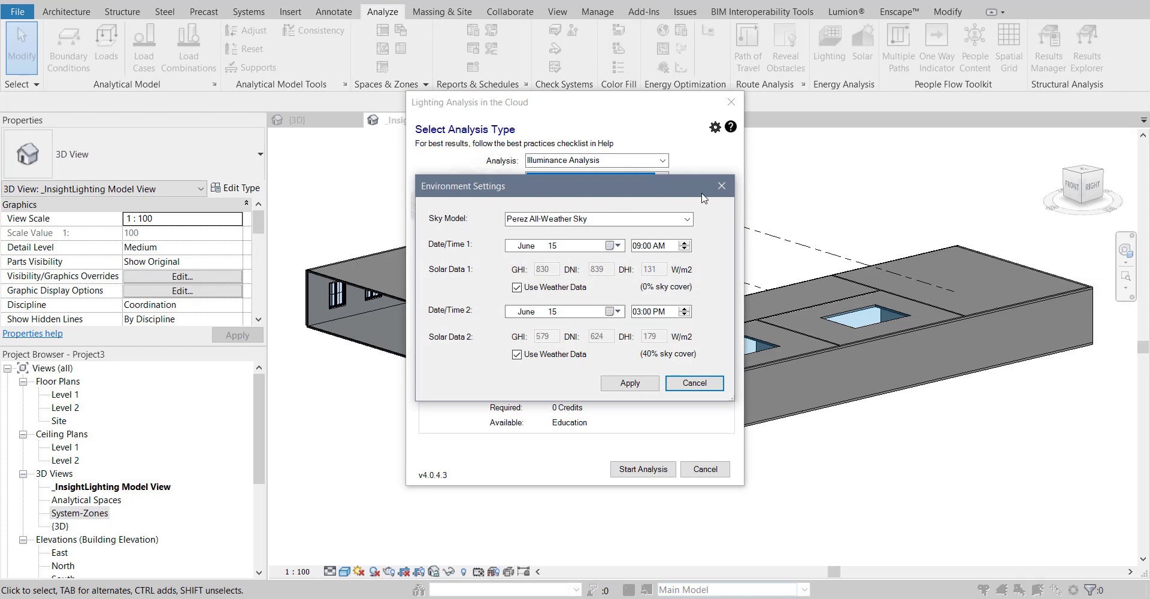
pyautogui.click(721, 186)
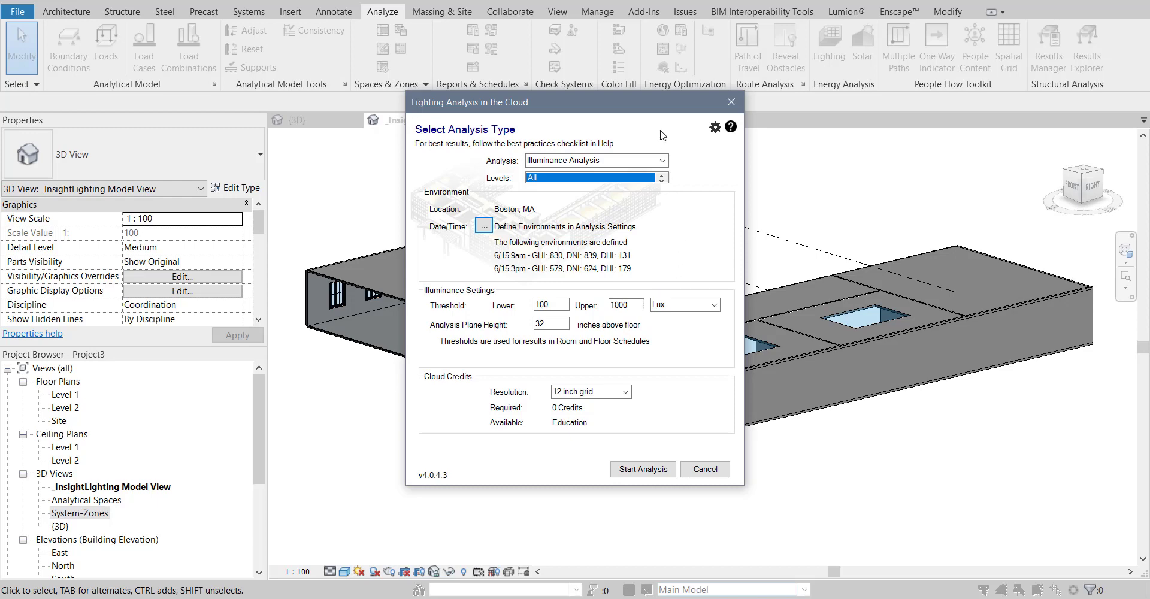
pyautogui.click(731, 102)
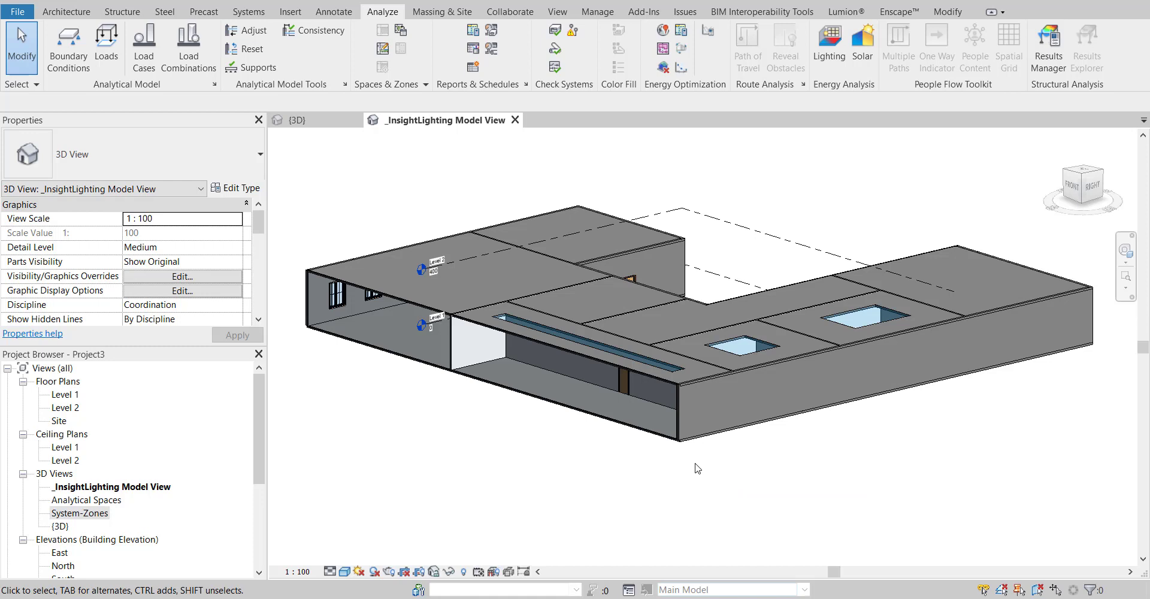
# Orbit the building model toward its front side to examine the interior spaces, and exit the steering wheel
pyautogui.click(1127, 252)
pyautogui.moveTo(628, 458); pyautogui.dragTo(700, 469)
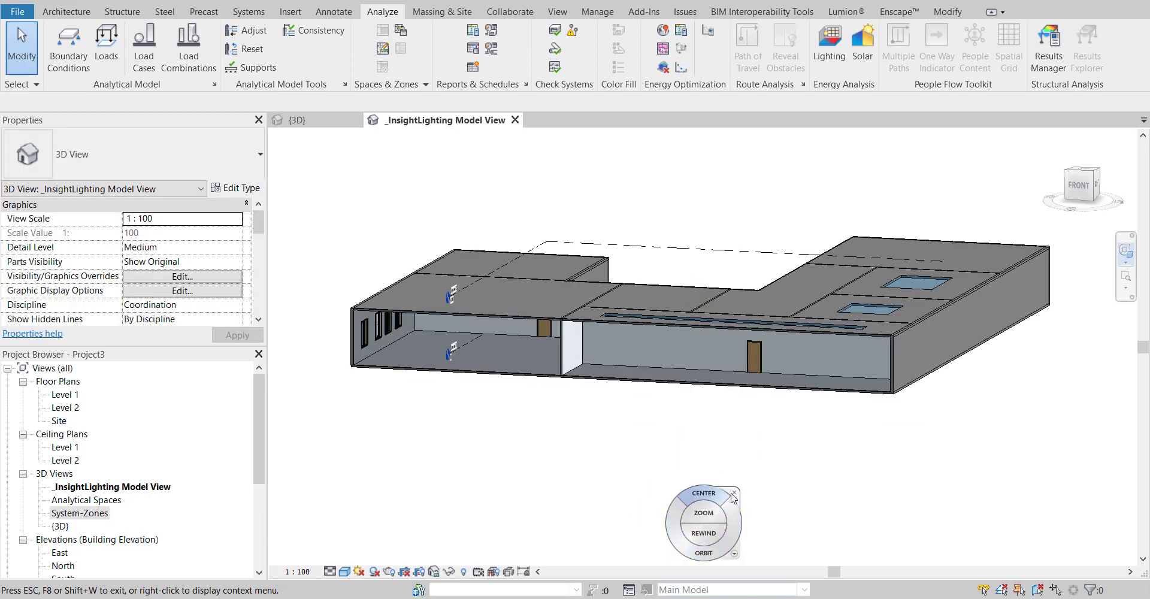
pyautogui.click(733, 494)
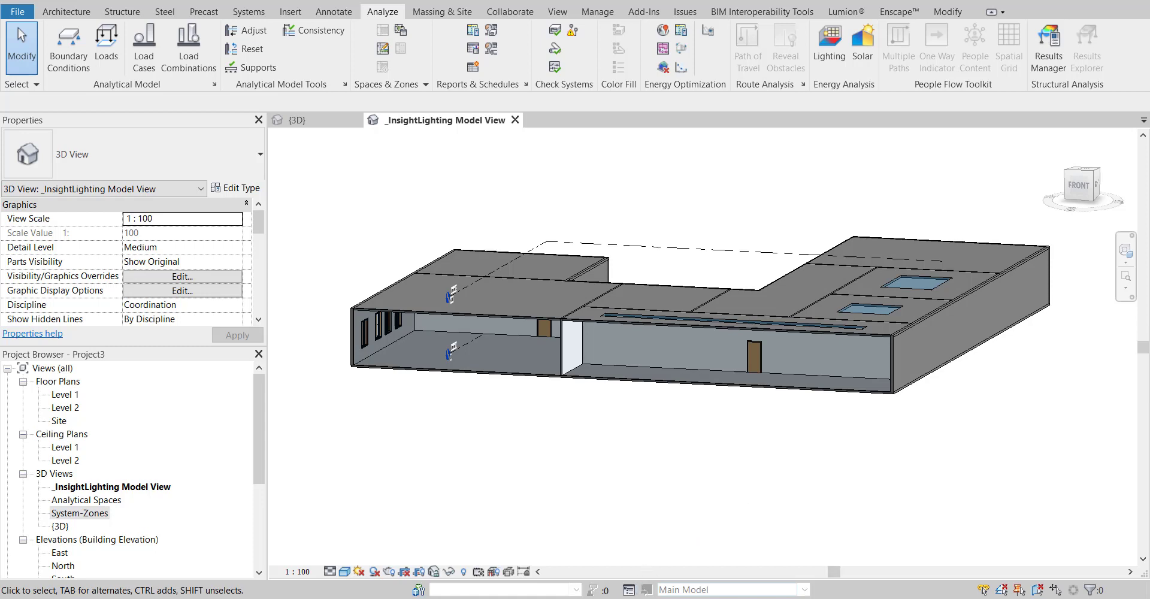
# Switch to PowerPoint and compare the summer and winter daylight table on slide 3 with the rendering on slide 2
pyautogui.hotkey('alt', 'Tab')
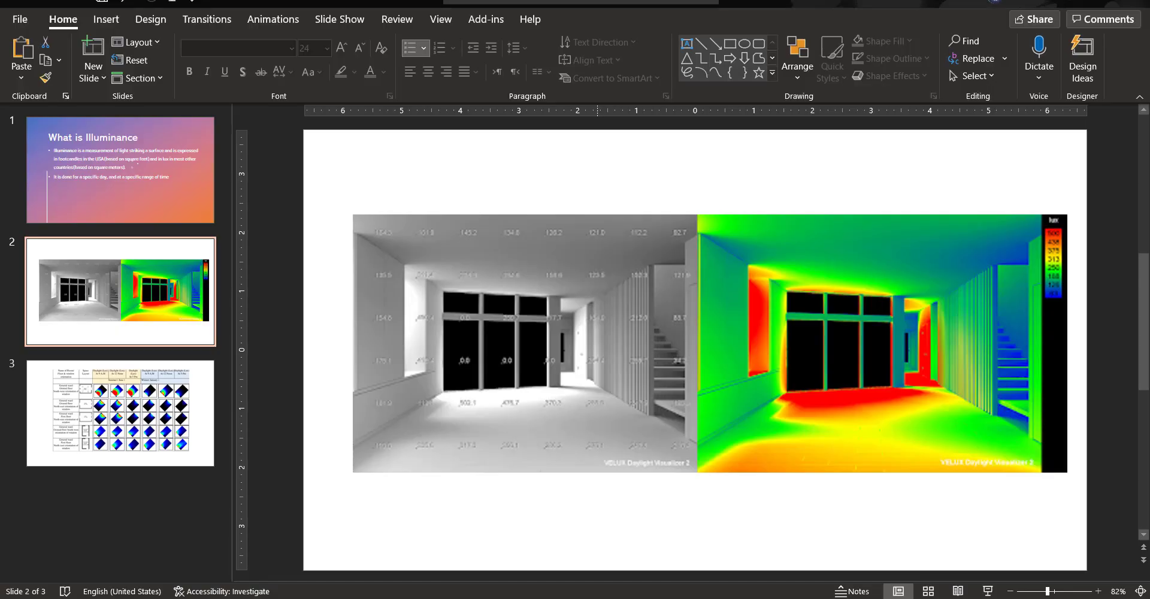
pyautogui.click(181, 463)
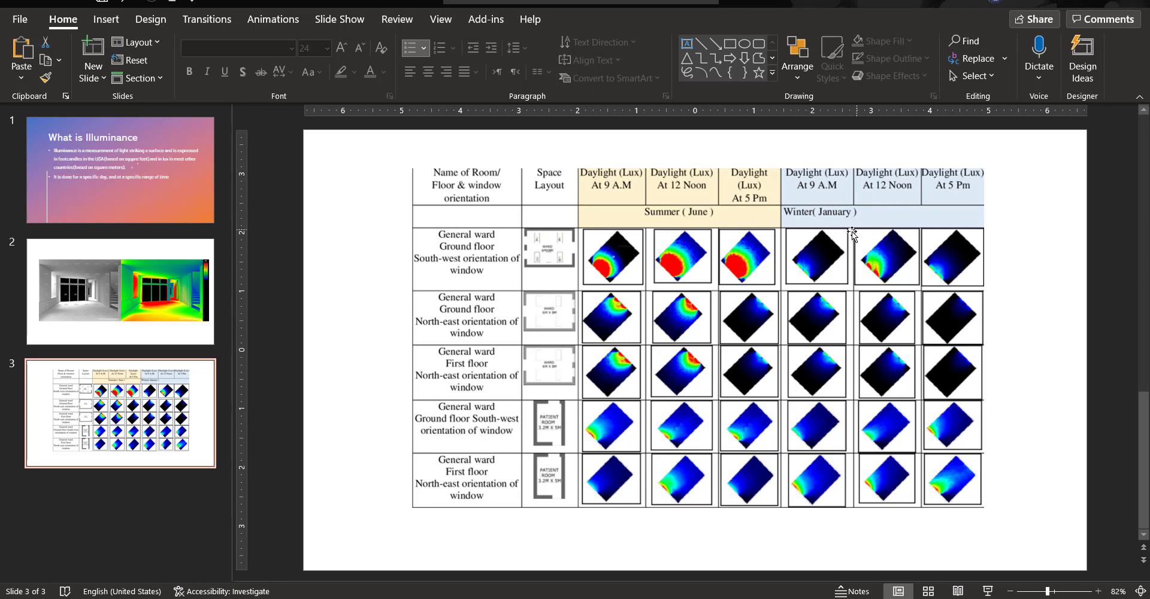
pyautogui.click(824, 296)
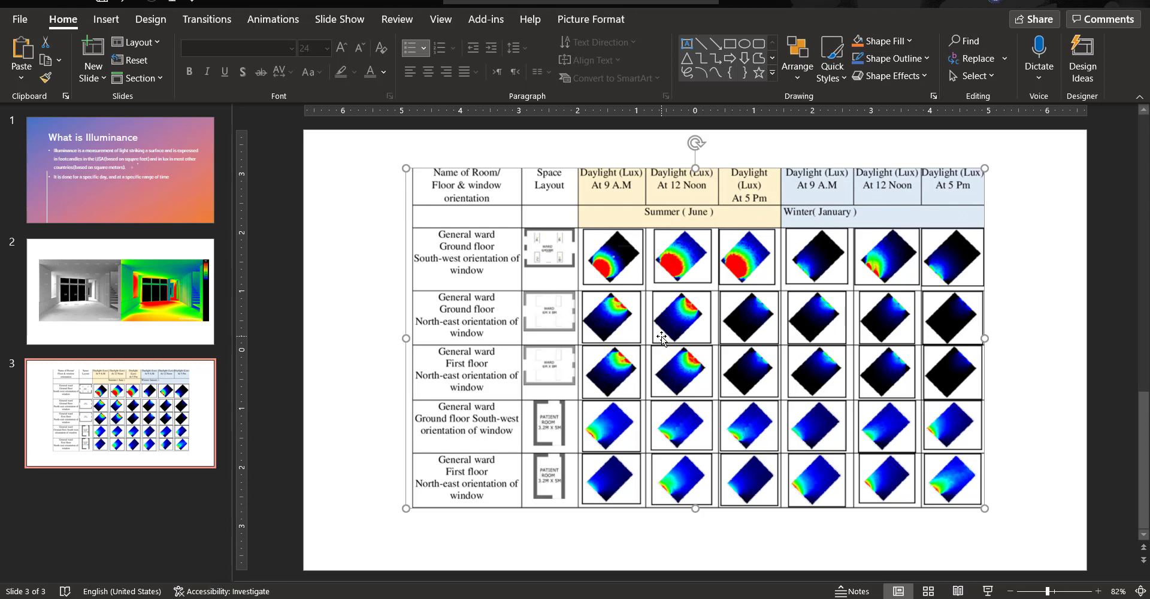
pyautogui.click(144, 302)
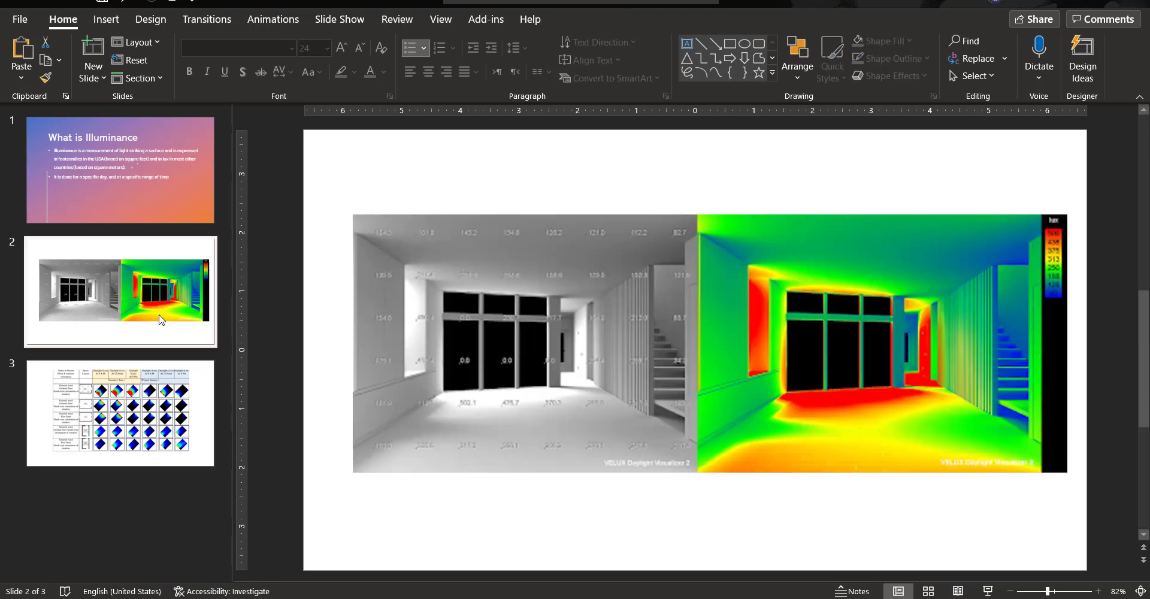
pyautogui.click(165, 218)
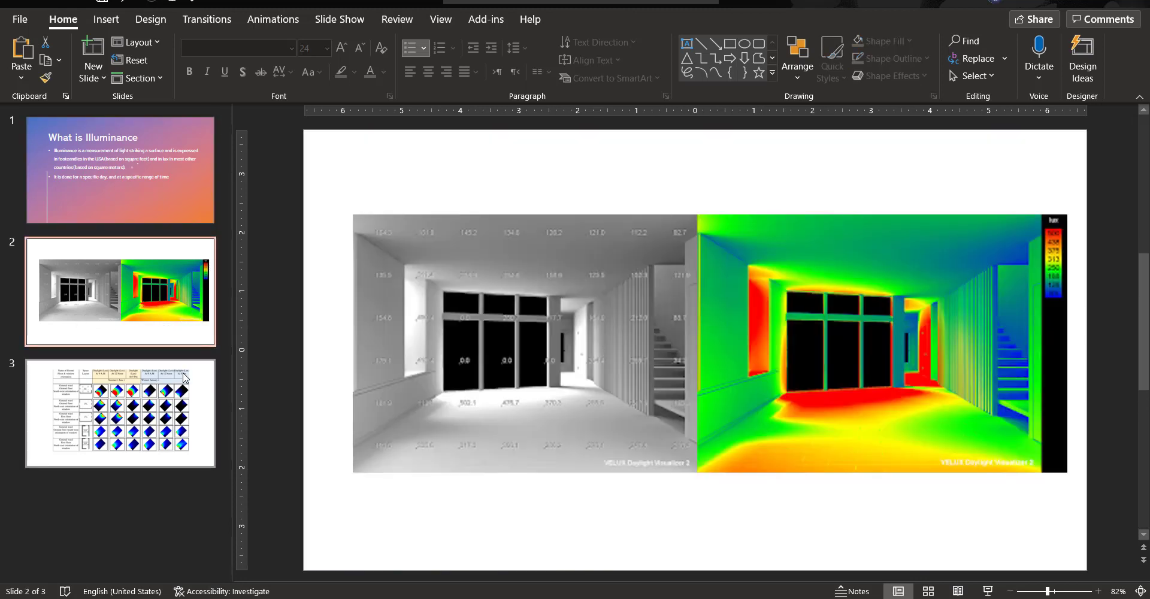
# Switch back to Revit, start a new cloud lighting analysis, and choose Daylight Factor (beta) as the analysis type
pyautogui.click(186, 377)
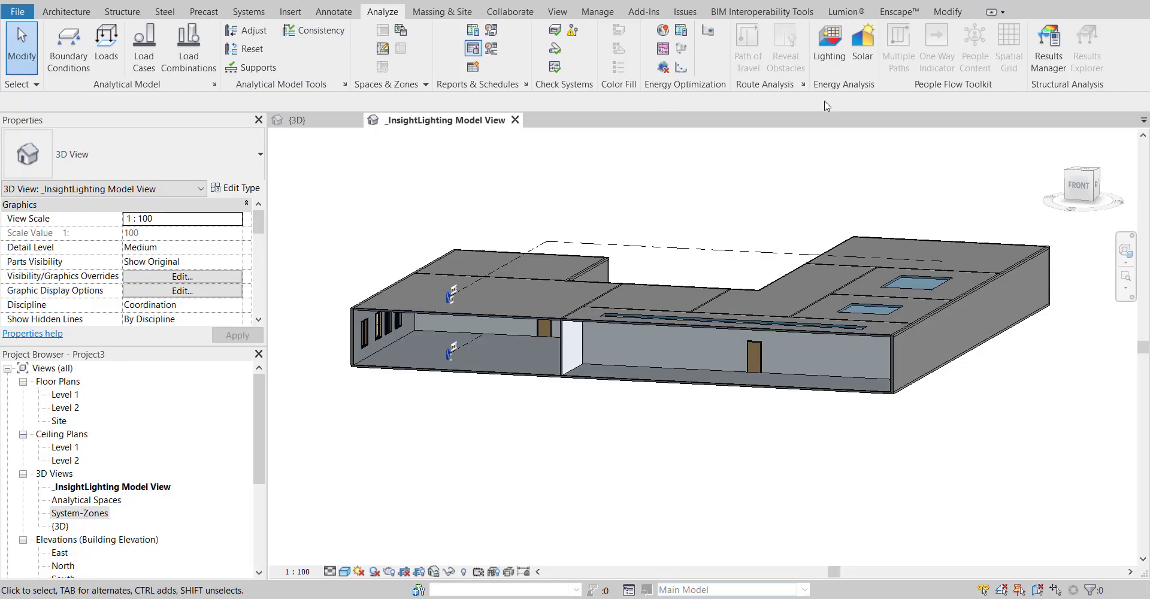
pyautogui.click(828, 45)
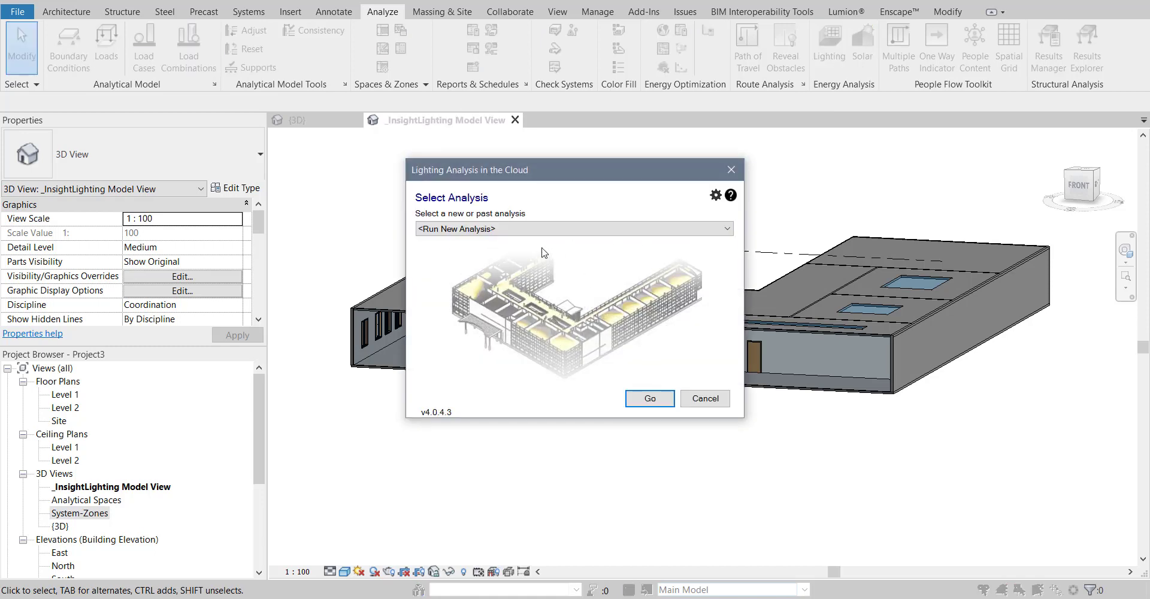
pyautogui.click(648, 396)
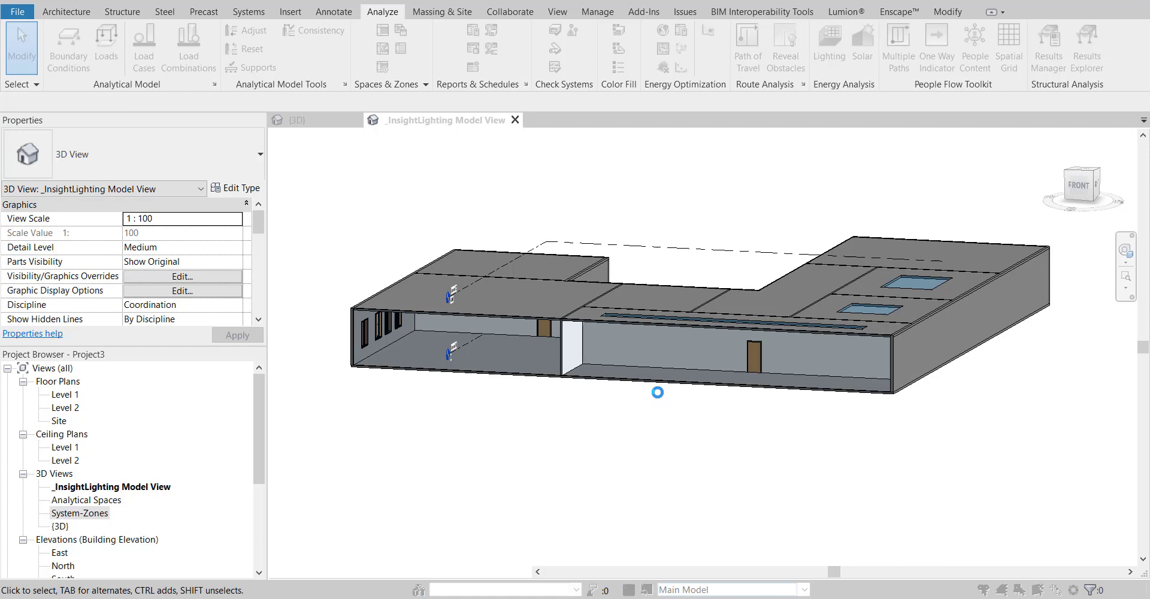
pyautogui.click(658, 165)
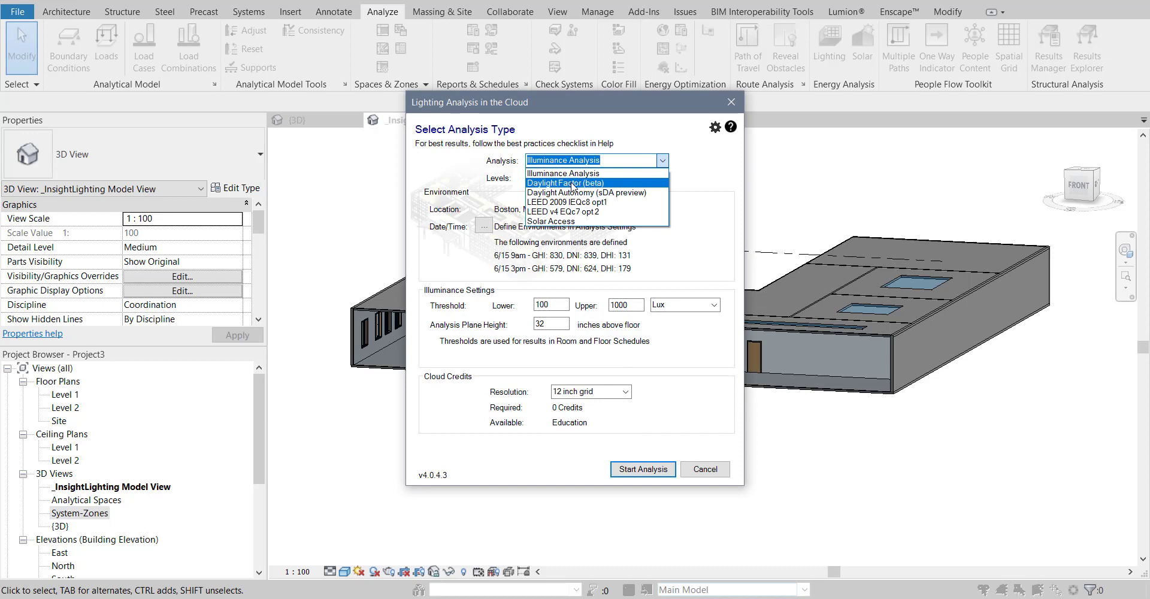
pyautogui.click(572, 183)
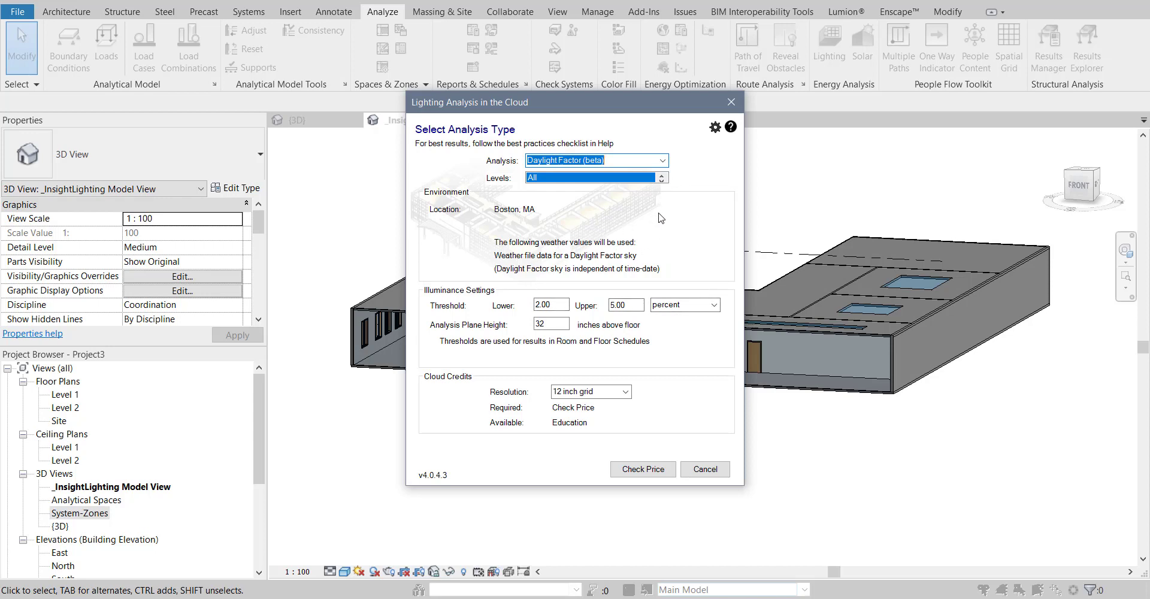
# Select Level 1 and Level 2 for the Daylight Factor analysis, with percent as the threshold unit
pyautogui.click(661, 180)
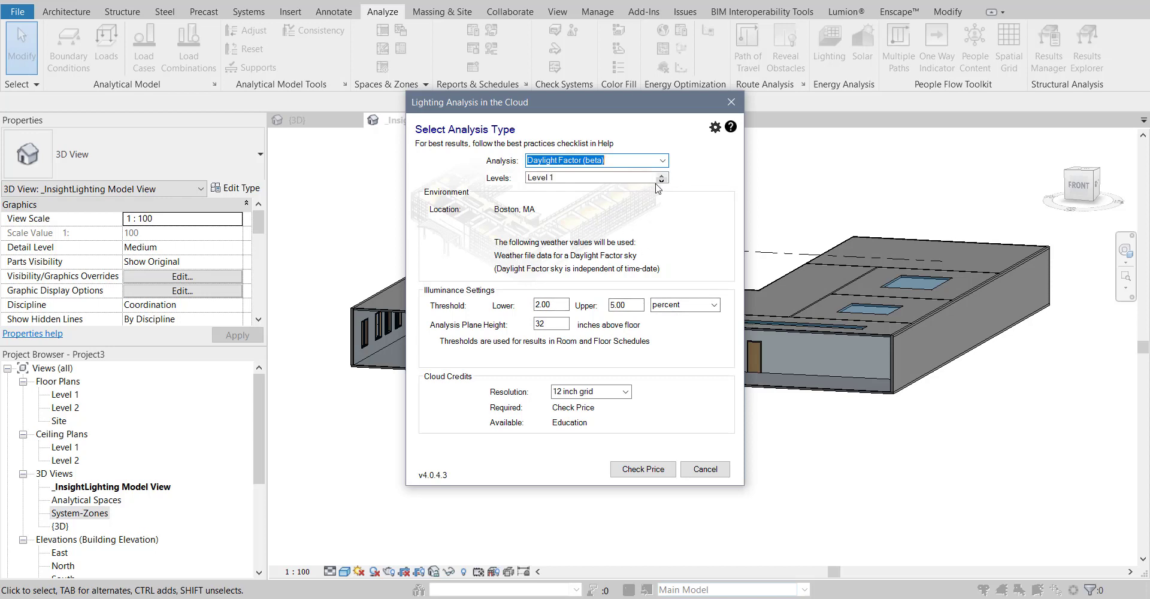
pyautogui.click(605, 180)
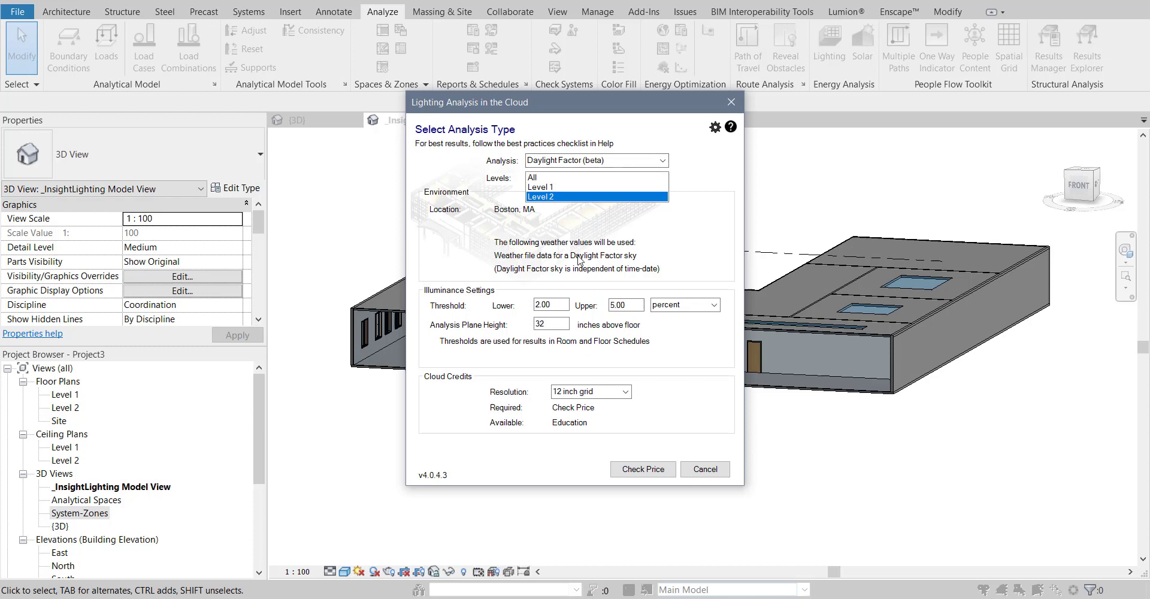
pyautogui.keyDown('ctrl'); pyautogui.click(540, 187); pyautogui.keyUp('ctrl')
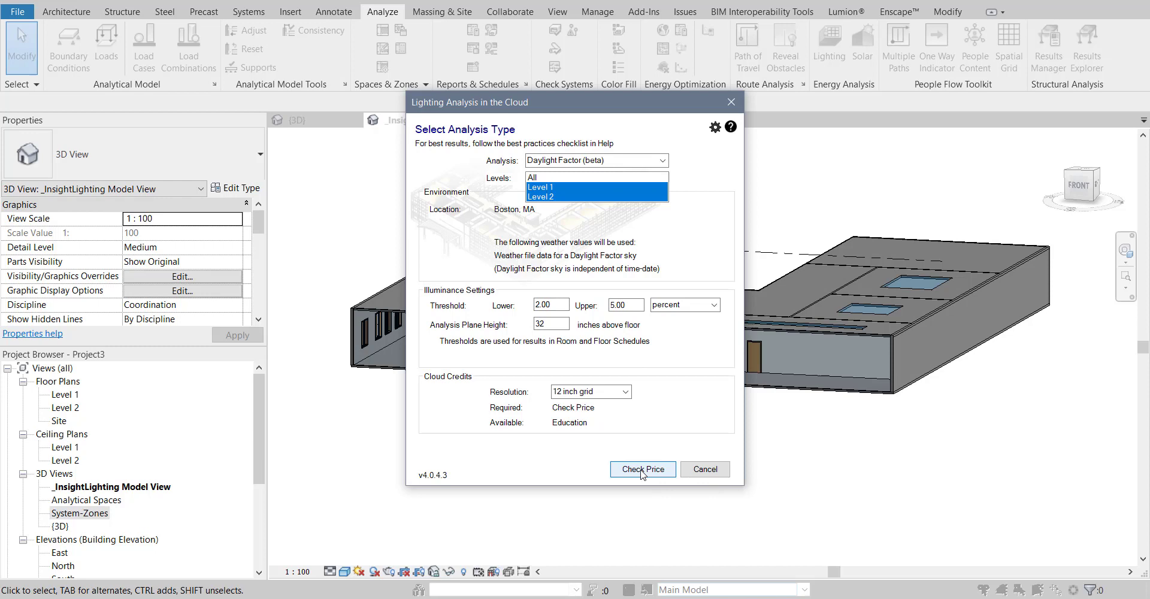
pyautogui.click(699, 304)
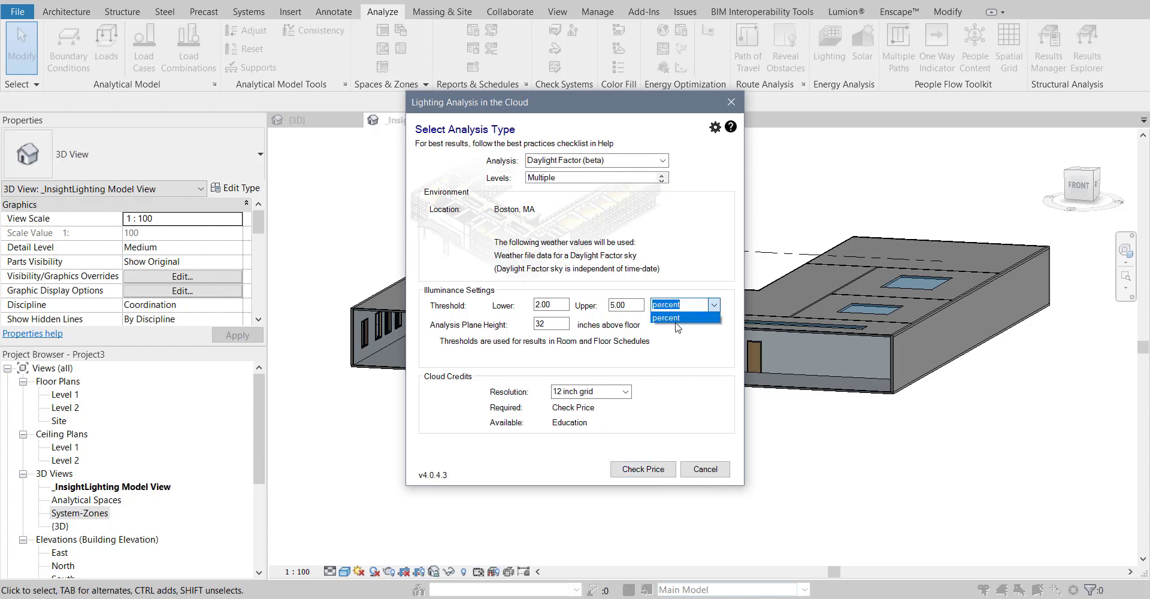
pyautogui.click(675, 320)
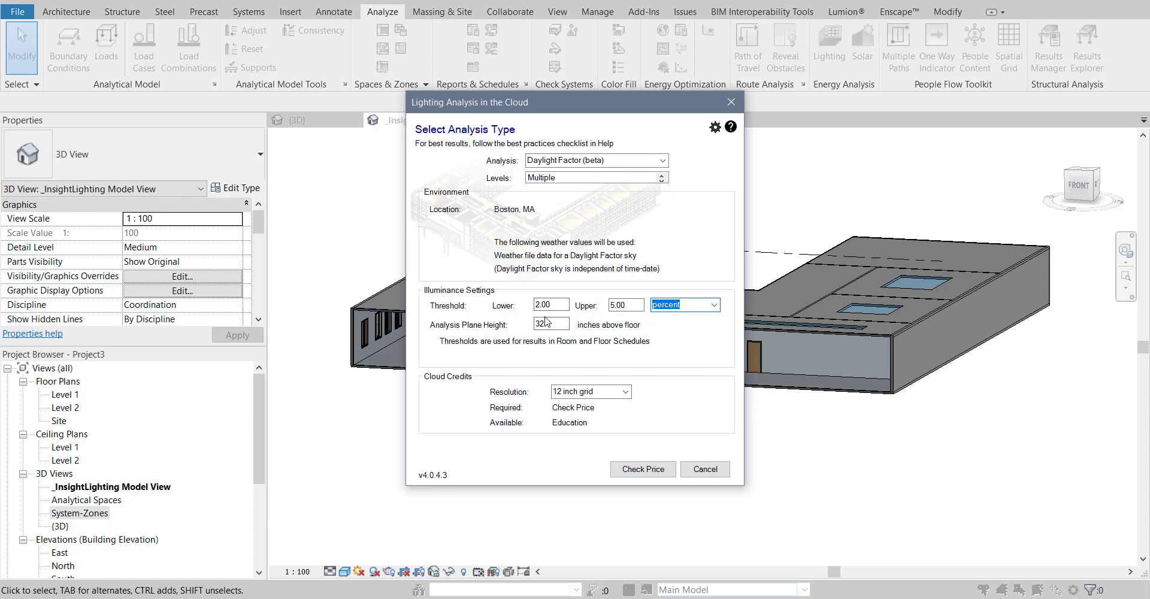
# Choose Illuminance Analysis to review its date/time settings and sky model options, and close the lighting analysis without running it
pyautogui.click(616, 161)
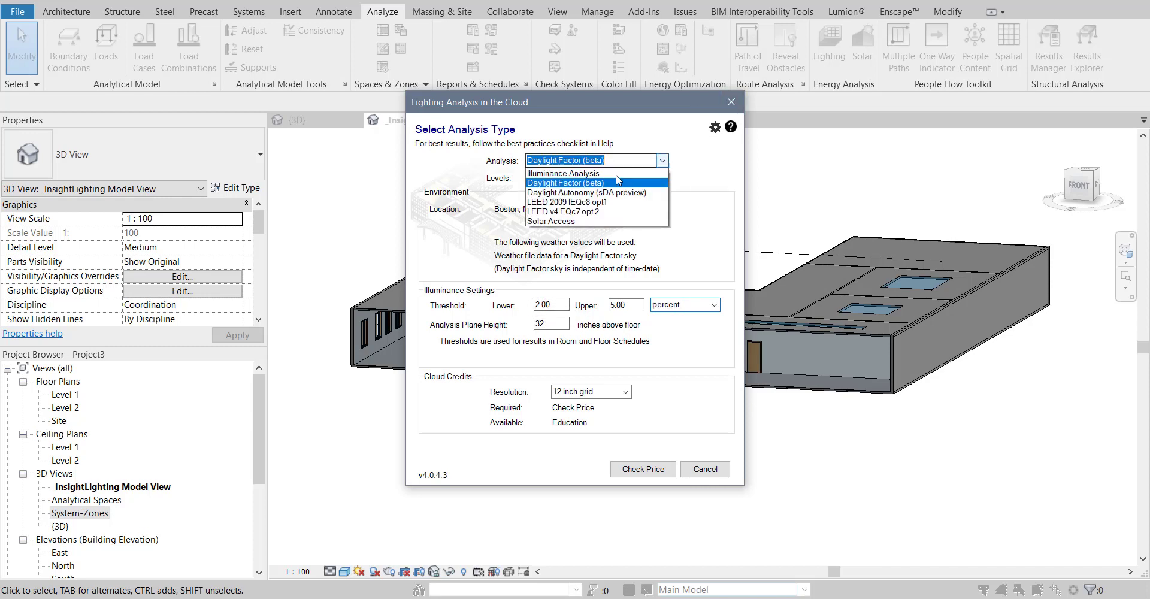
pyautogui.click(599, 173)
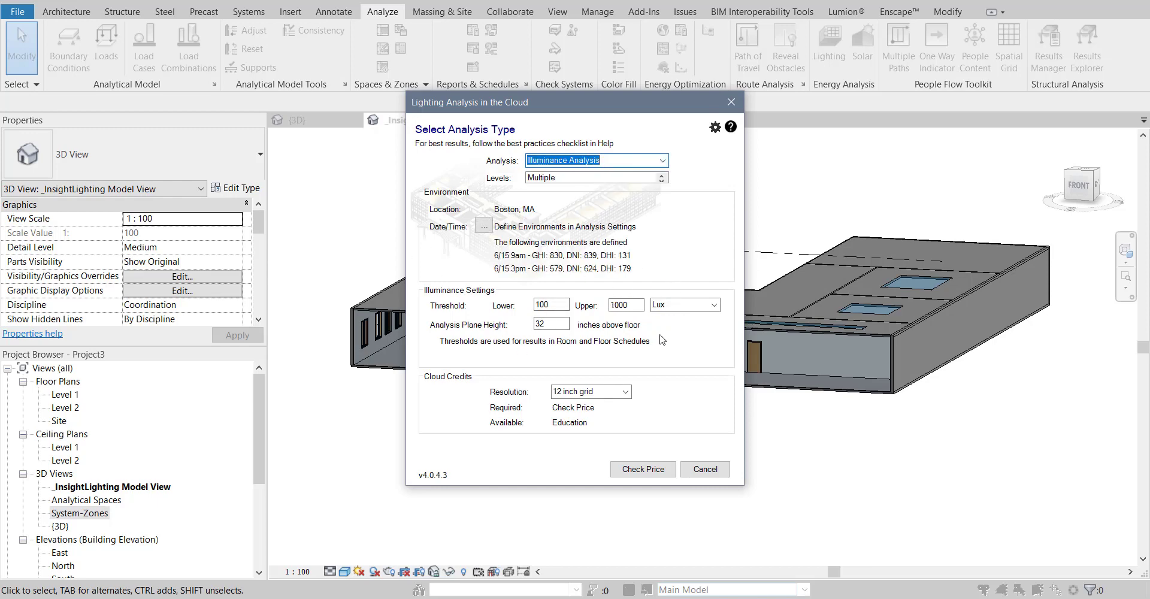
pyautogui.click(484, 226)
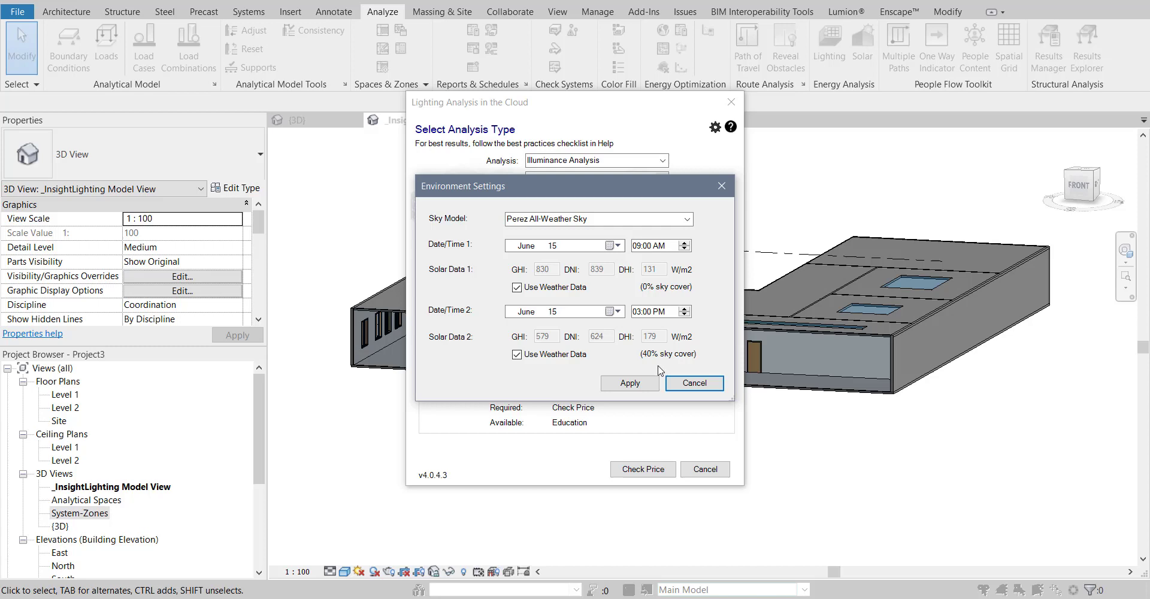
pyautogui.click(687, 219)
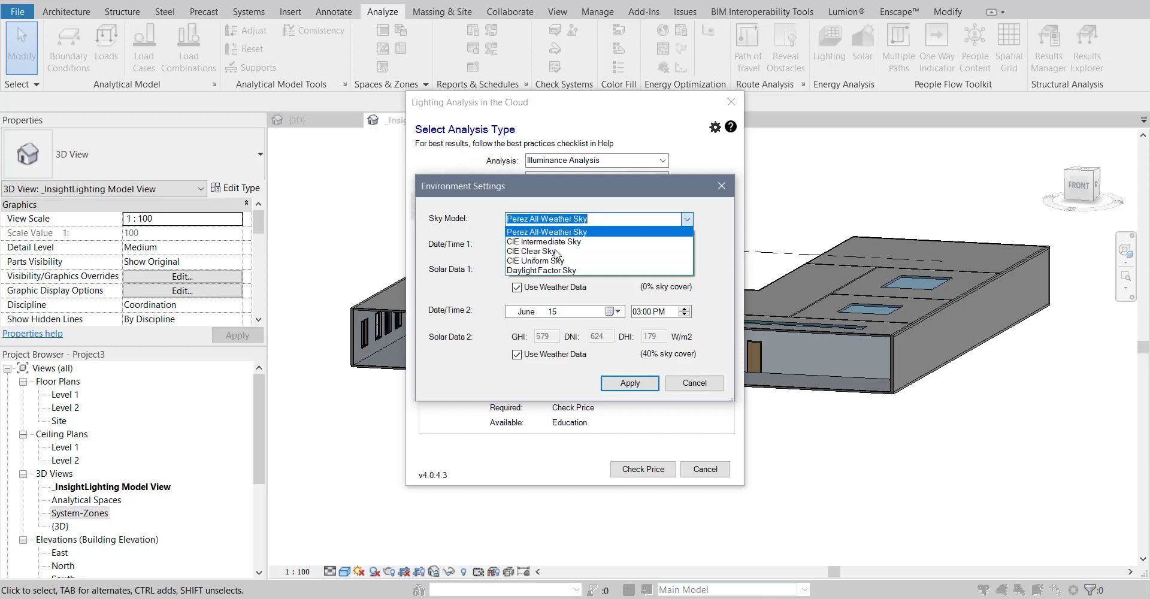
pyautogui.click(687, 219)
pyautogui.click(720, 187)
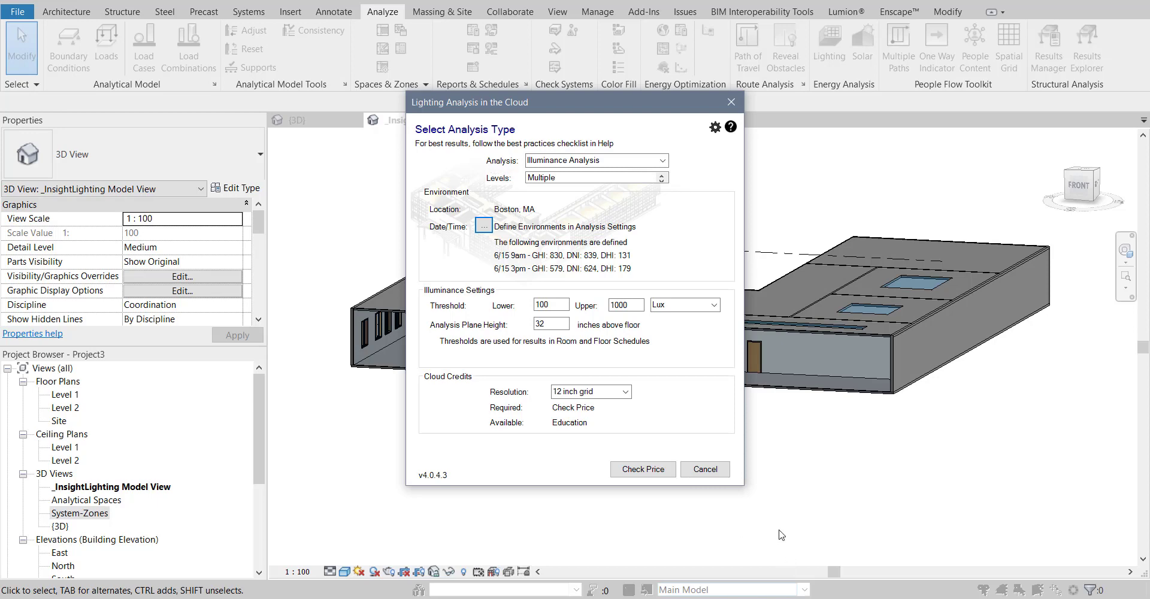
pyautogui.click(730, 102)
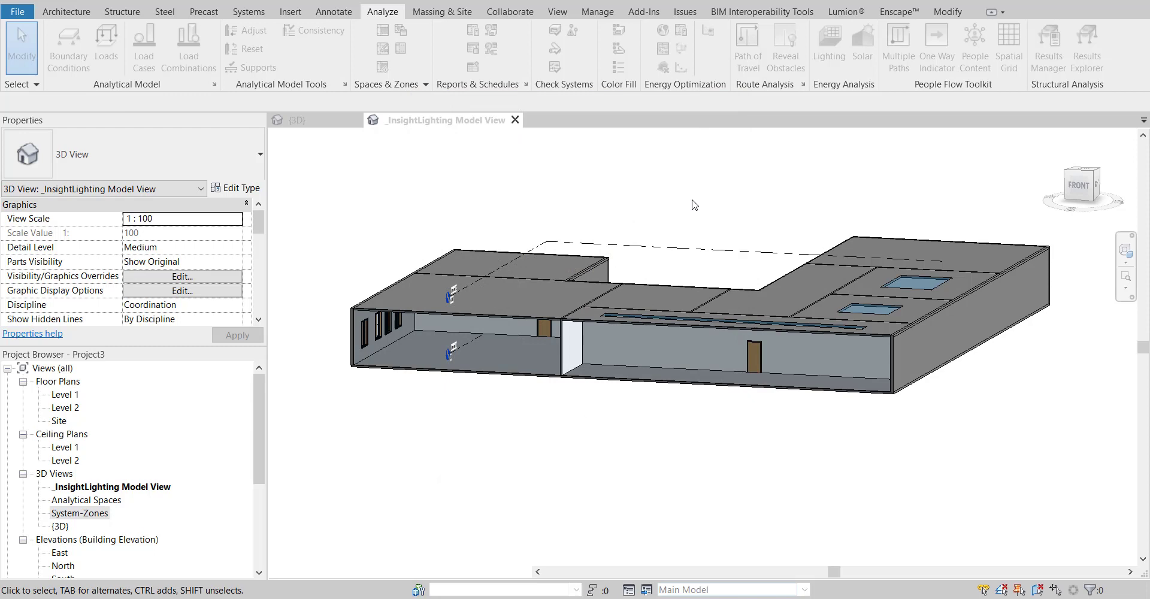